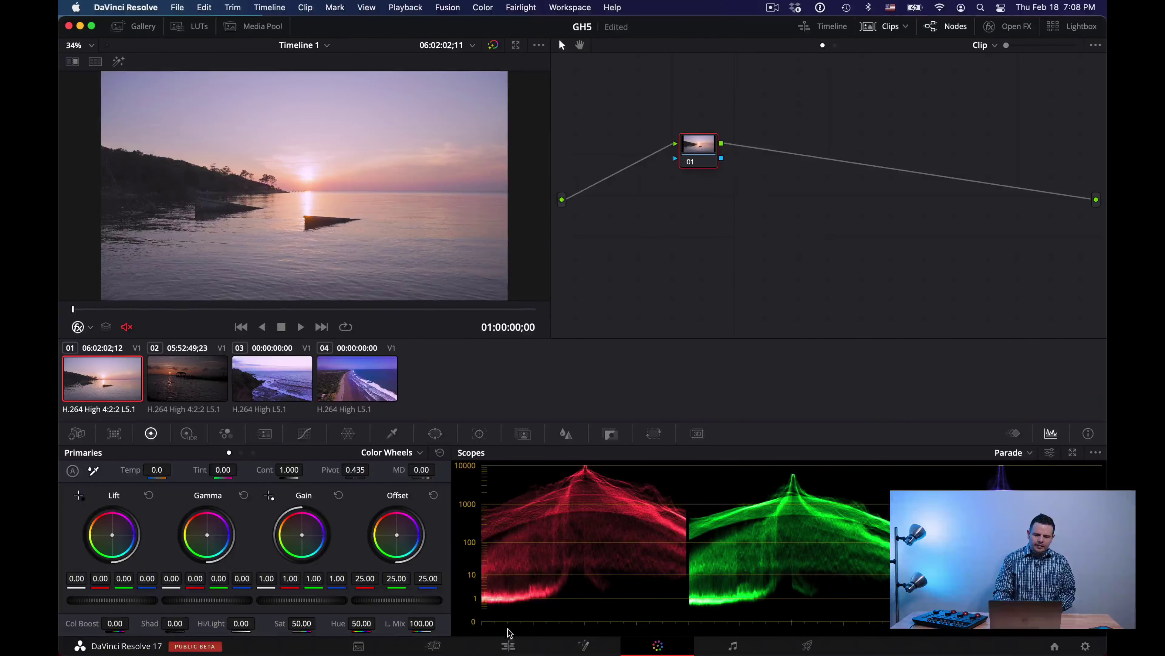
- Switch to the Edit page and check the P3-DCI output colour space in Project Settings, leaving it unchanged
{"action": "left_click", "coordinate": [509, 645]}
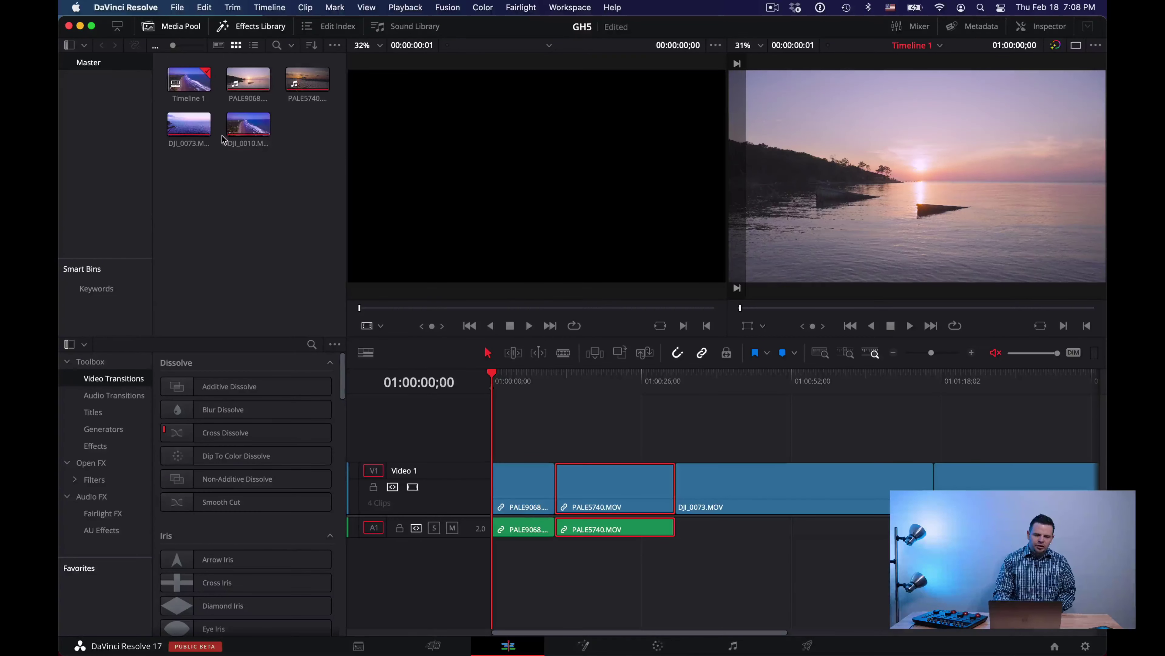
{"action": "left_click", "coordinate": [299, 194]}
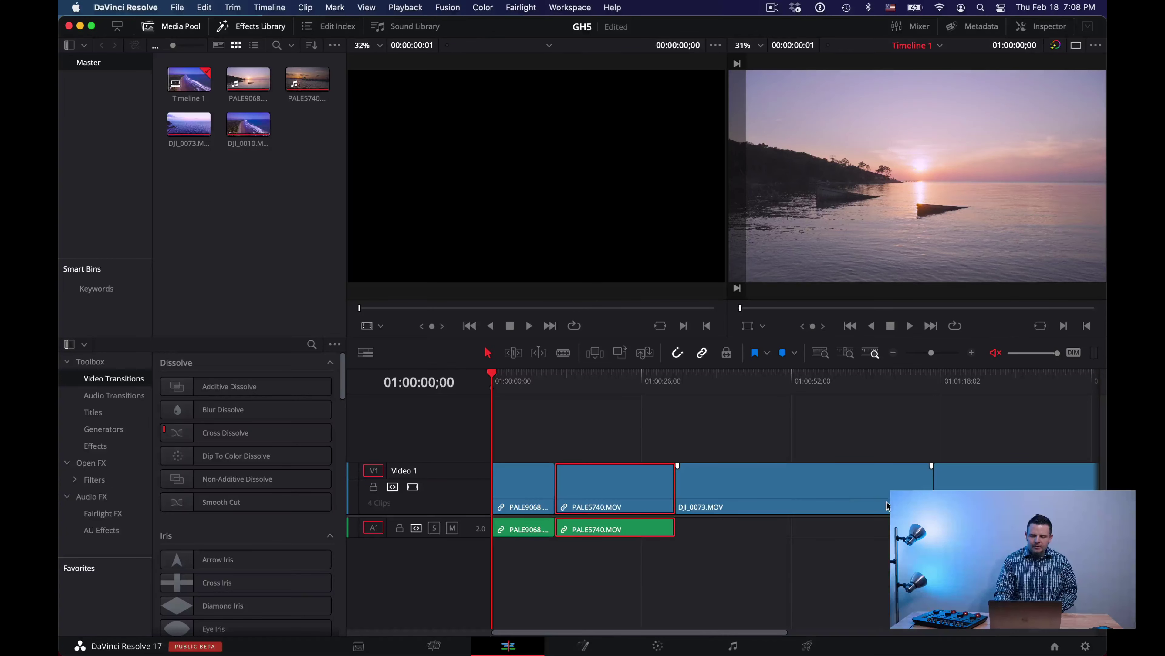
{"action": "left_click", "coordinate": [1086, 646]}
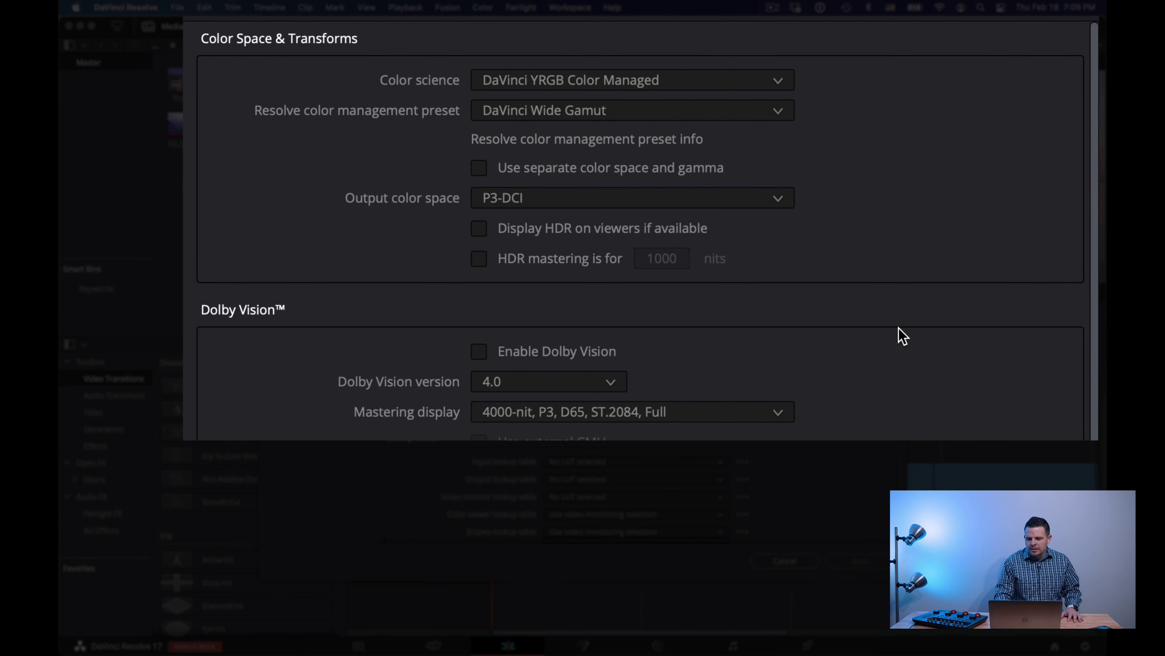
{"action": "left_click", "coordinate": [654, 200]}
{"action": "scroll", "coordinate": [665, 292], "scroll_direction": "down", "scroll_amount": 1}
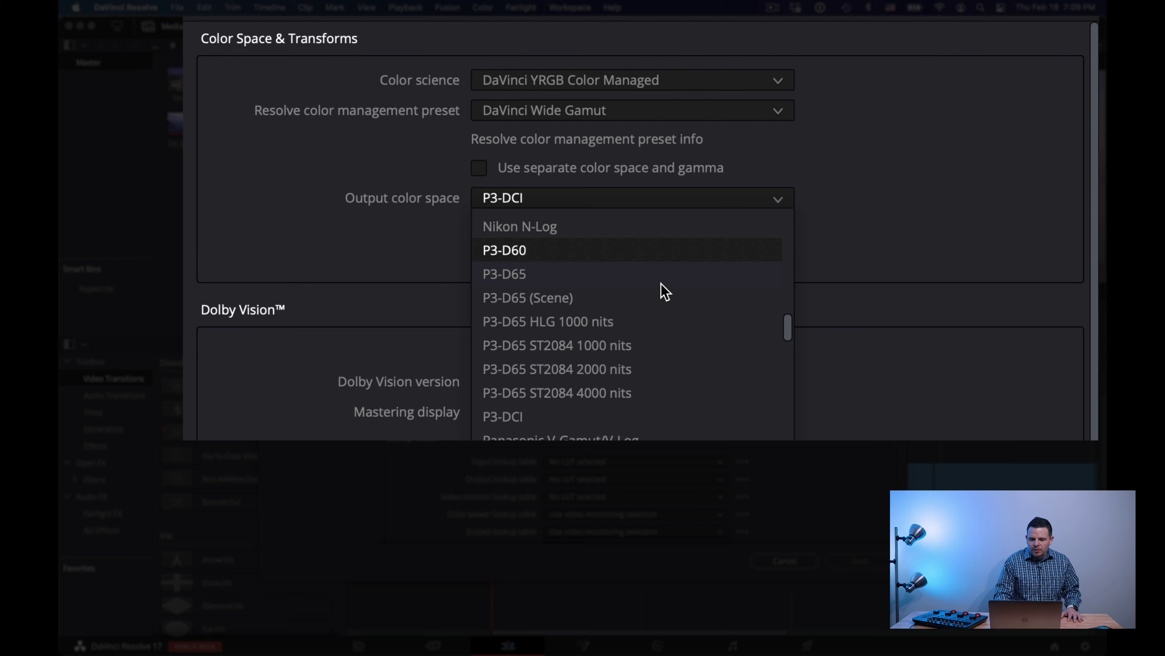
{"action": "left_click", "coordinate": [946, 160]}
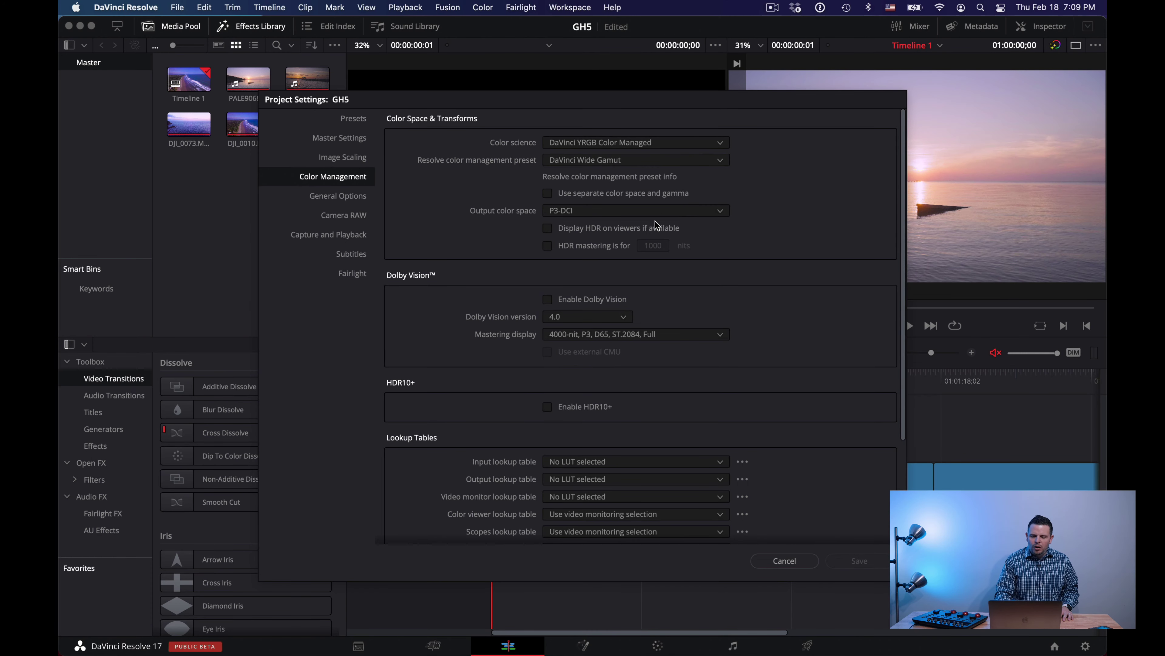
{"action": "left_click", "coordinate": [794, 562]}
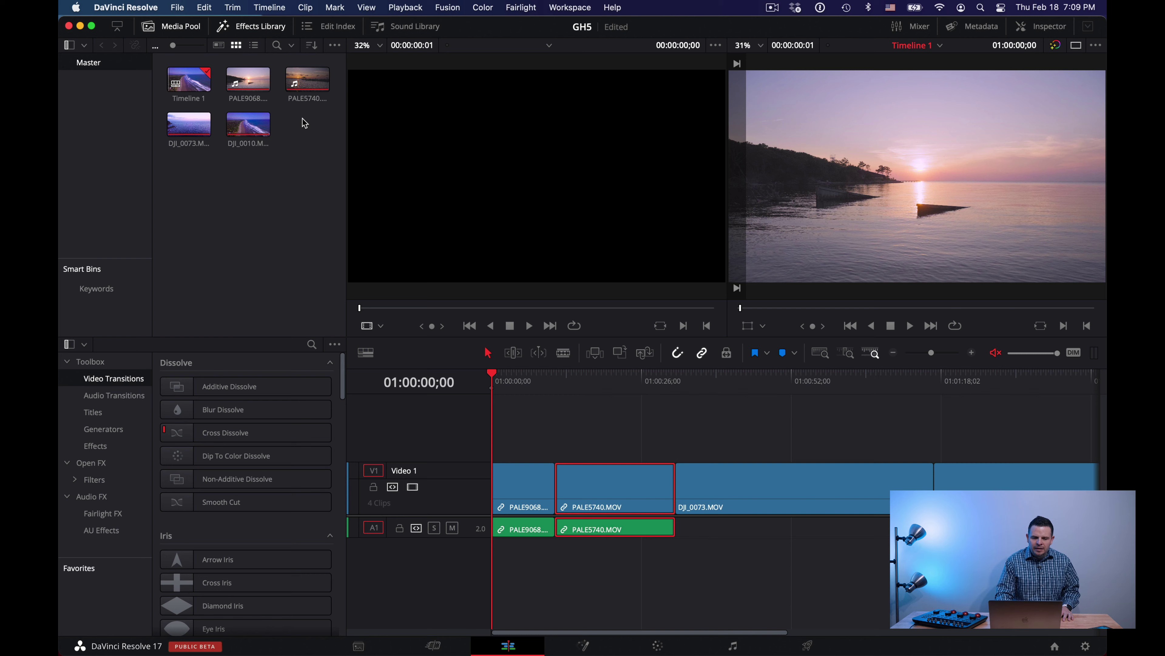
{"action": "left_click_drag", "start_coordinate": [321, 135], "coordinate": [197, 87]}
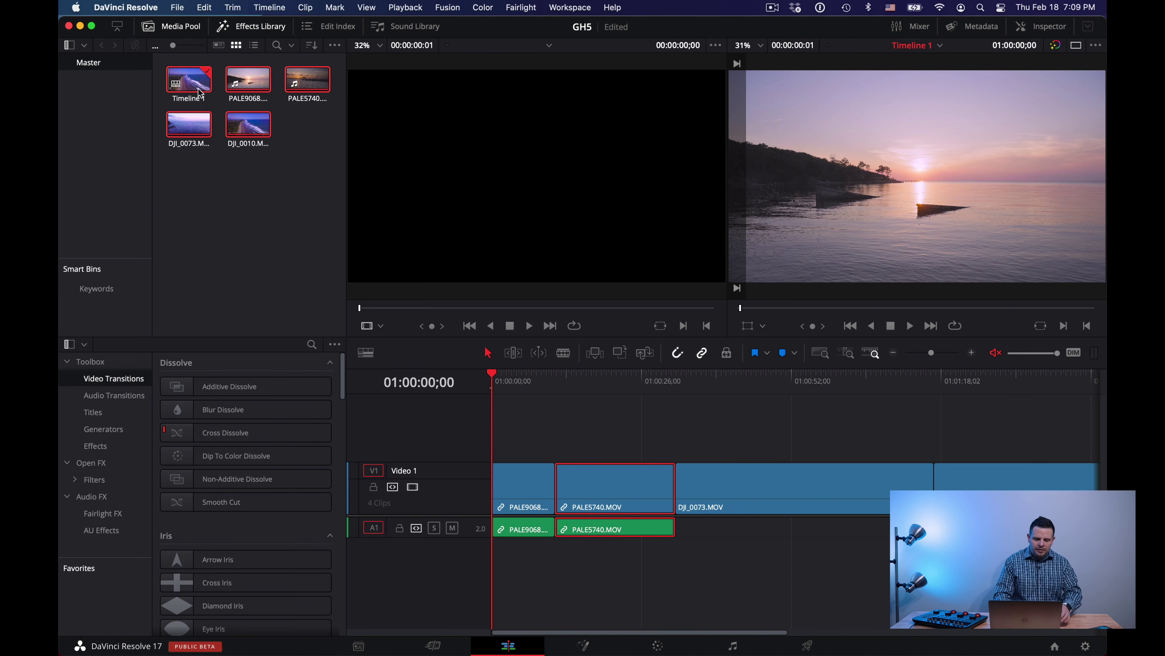
{"action": "left_click", "coordinate": [197, 85], "text": "super"}
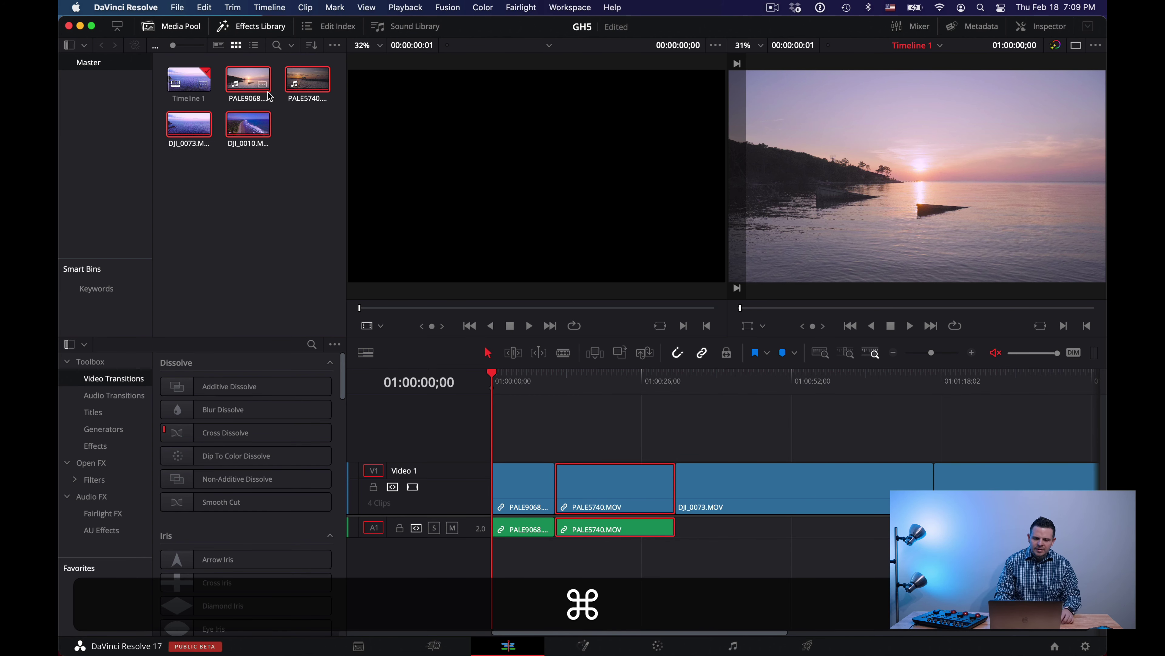
{"action": "right_click", "coordinate": [252, 86]}
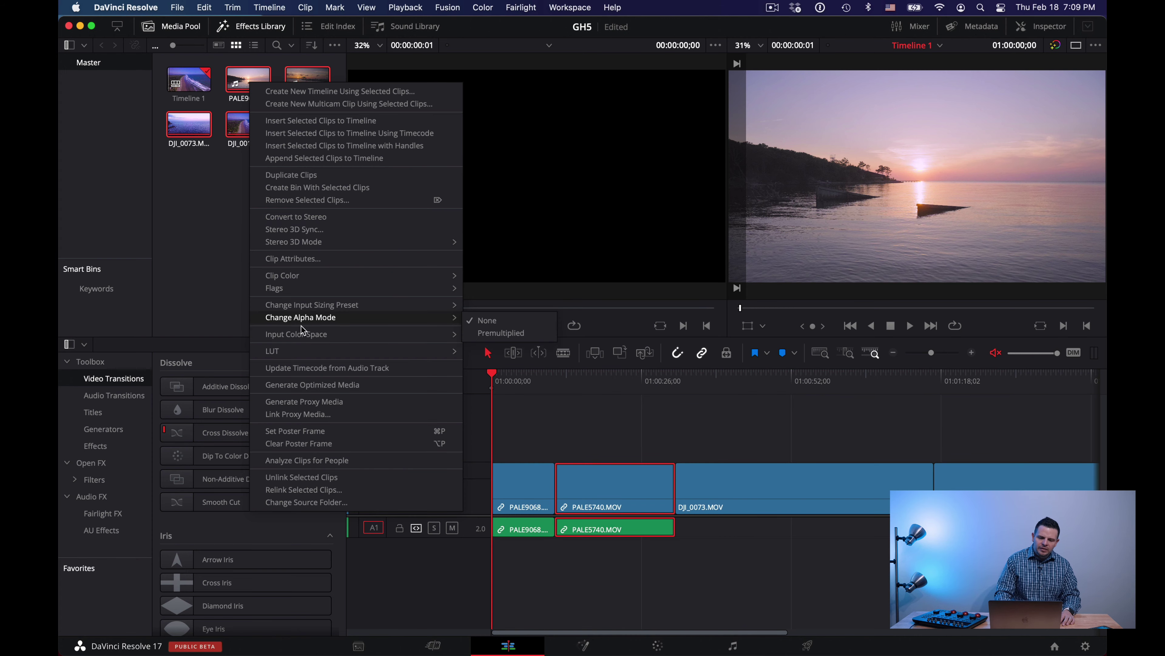
{"action": "mouse_move", "coordinate": [318, 339]}
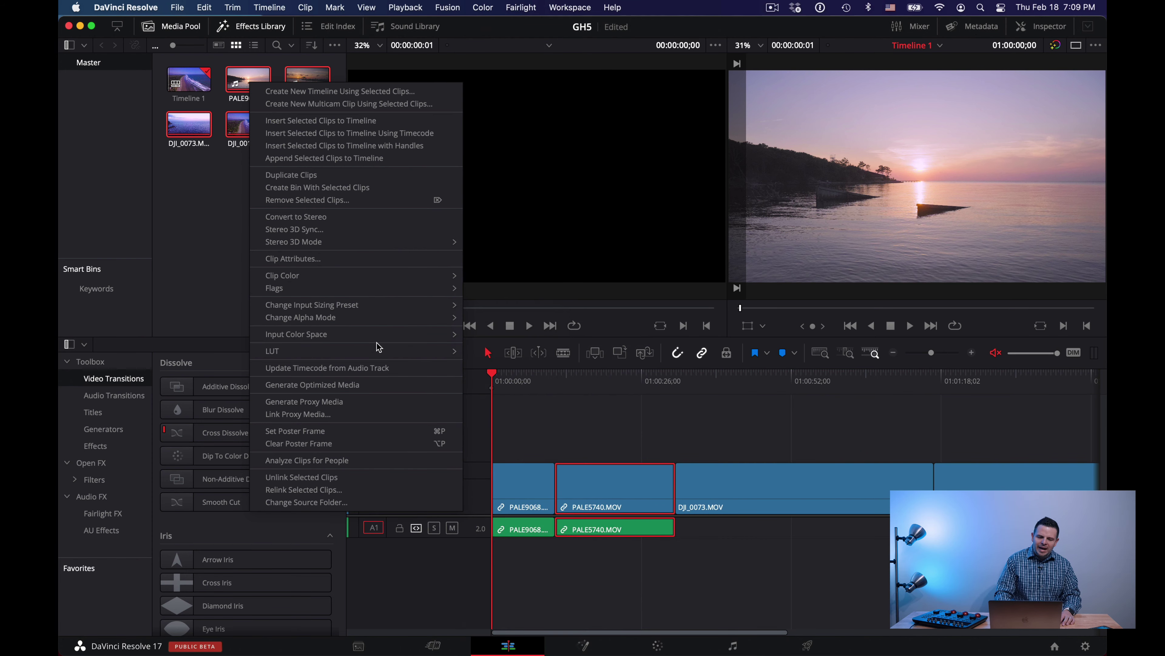
{"action": "mouse_move", "coordinate": [389, 335]}
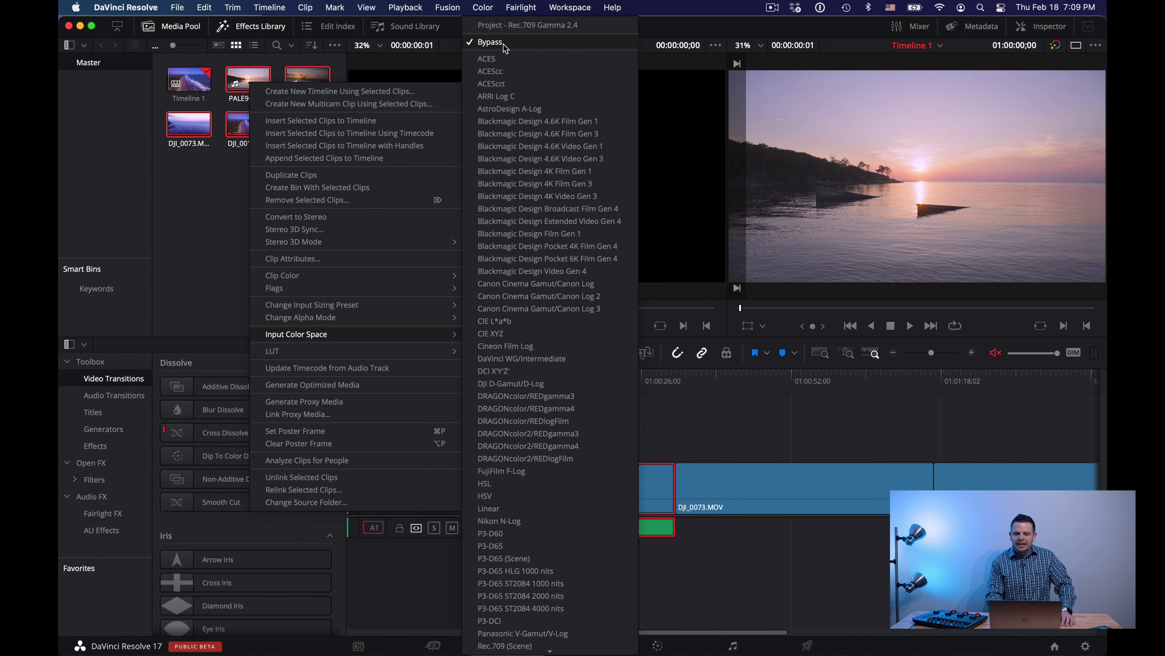
{"action": "left_click", "coordinate": [200, 202]}
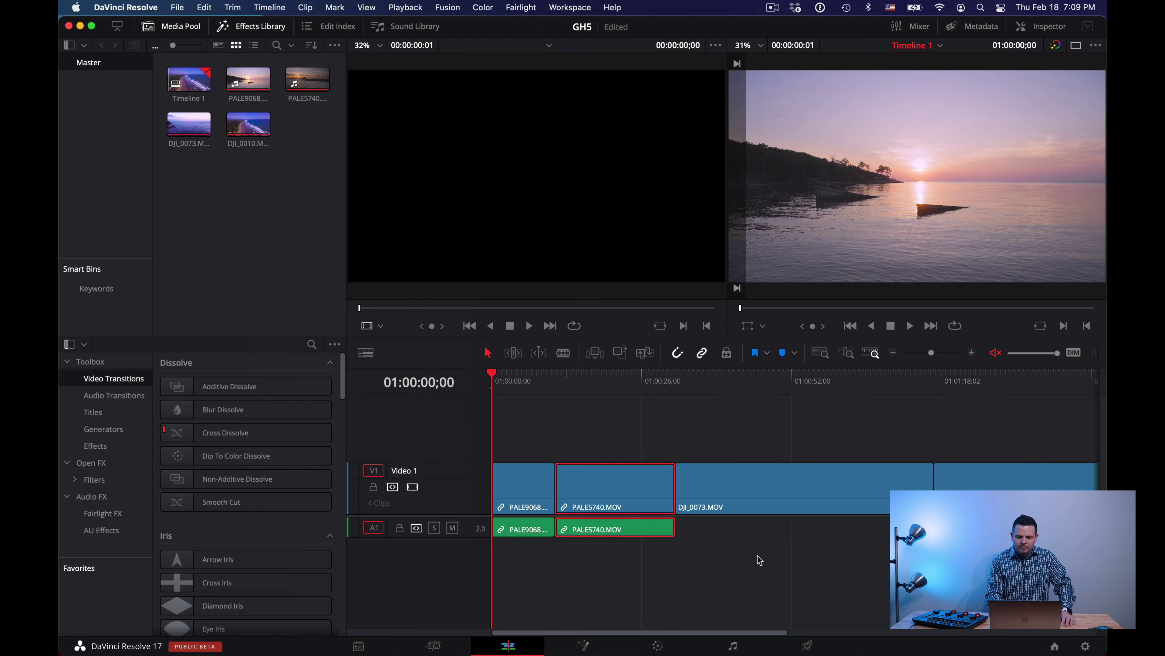
- On the Color page, add serial nodes after node 01 to build a five-node chain
{"action": "left_click", "coordinate": [658, 645]}
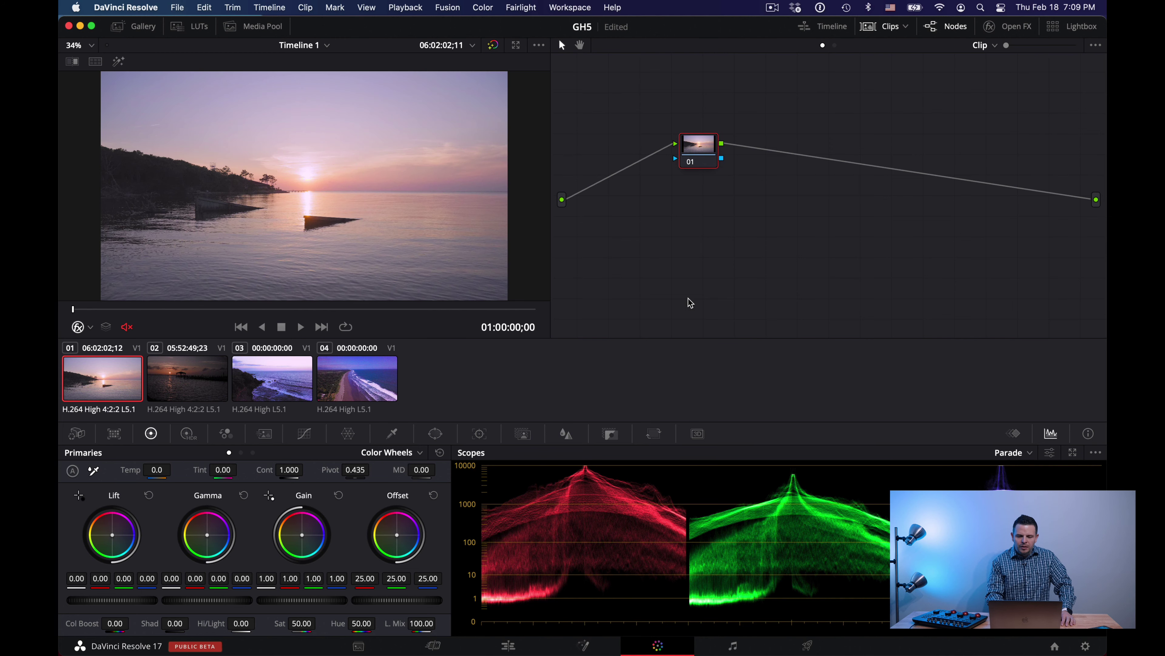
{"action": "left_click_drag", "start_coordinate": [705, 146], "coordinate": [641, 193]}
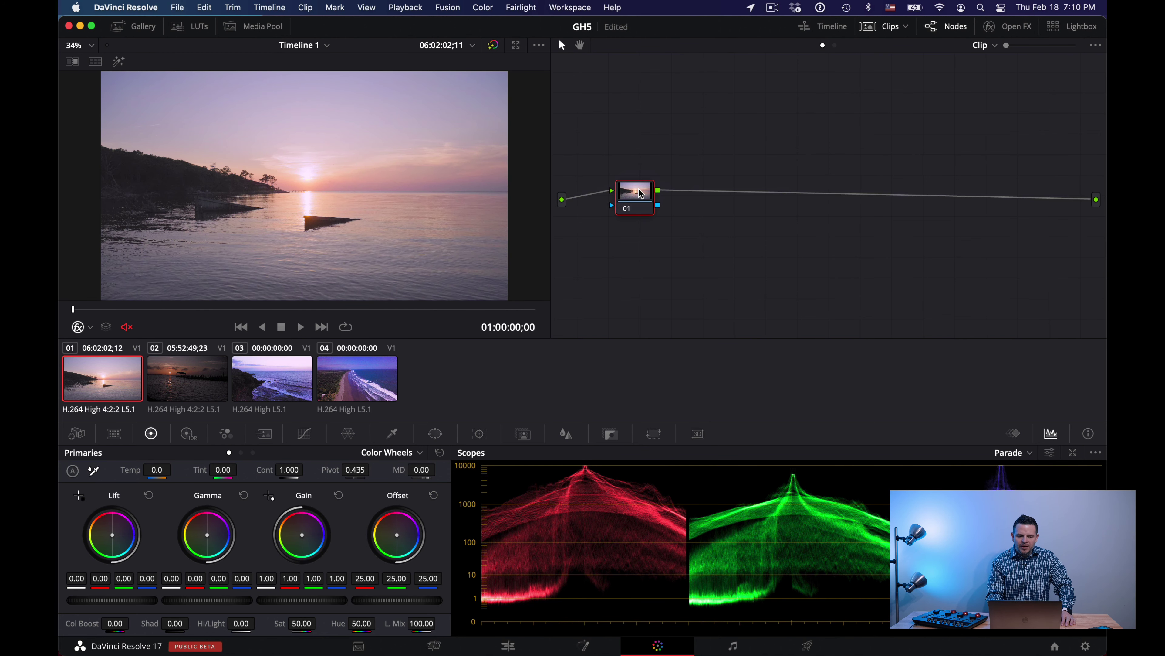
{"action": "key", "text": "alt+s"}
{"action": "key", "text": "alt+s"}
{"action": "key", "text": "alt+s"}
{"action": "key", "text": "alt+s"}
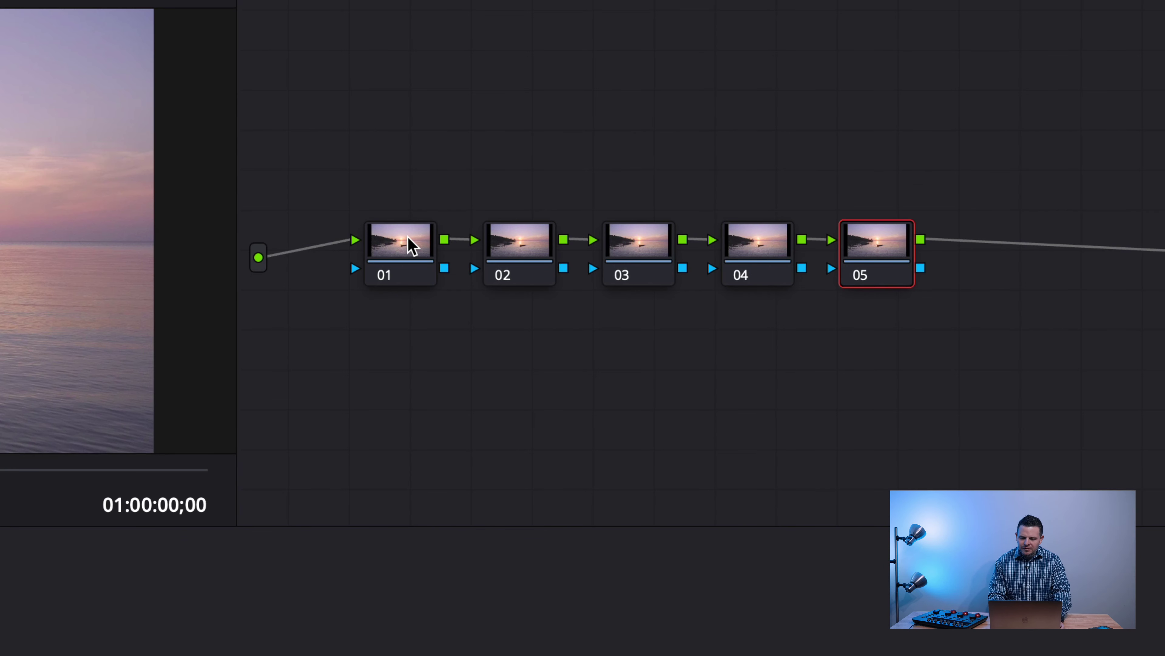
- Label the first three nodes exp, contrast and sat
{"action": "left_click", "coordinate": [417, 256]}
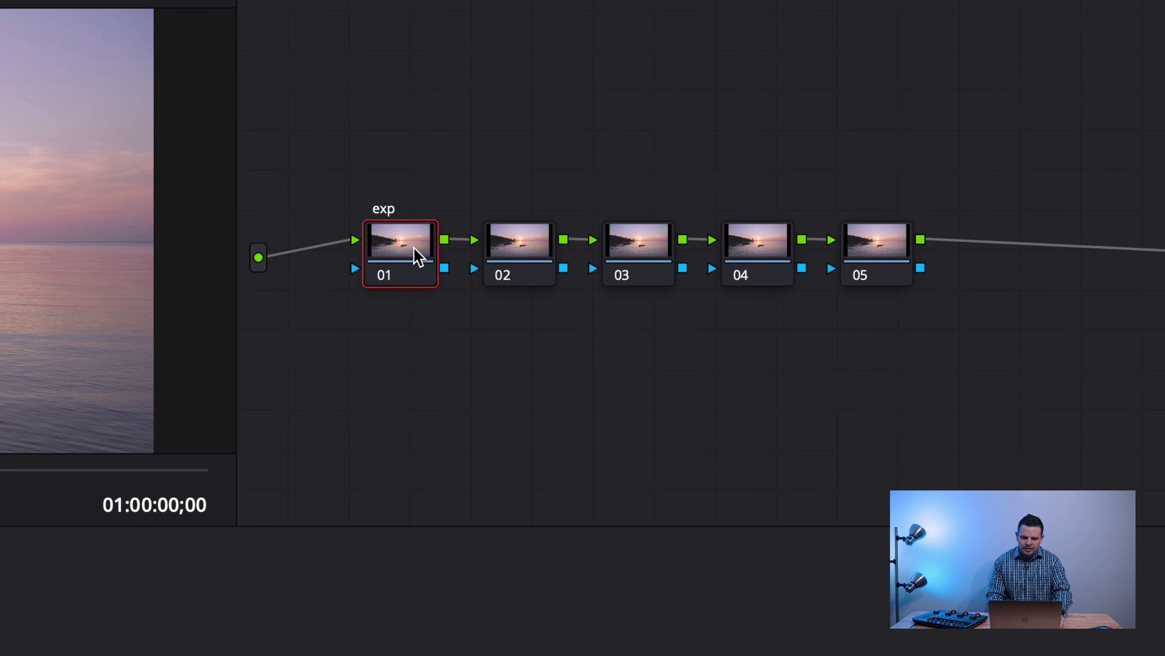
{"action": "key", "text": "alt+shift+apostrophe"}
{"action": "type", "text": "con"}
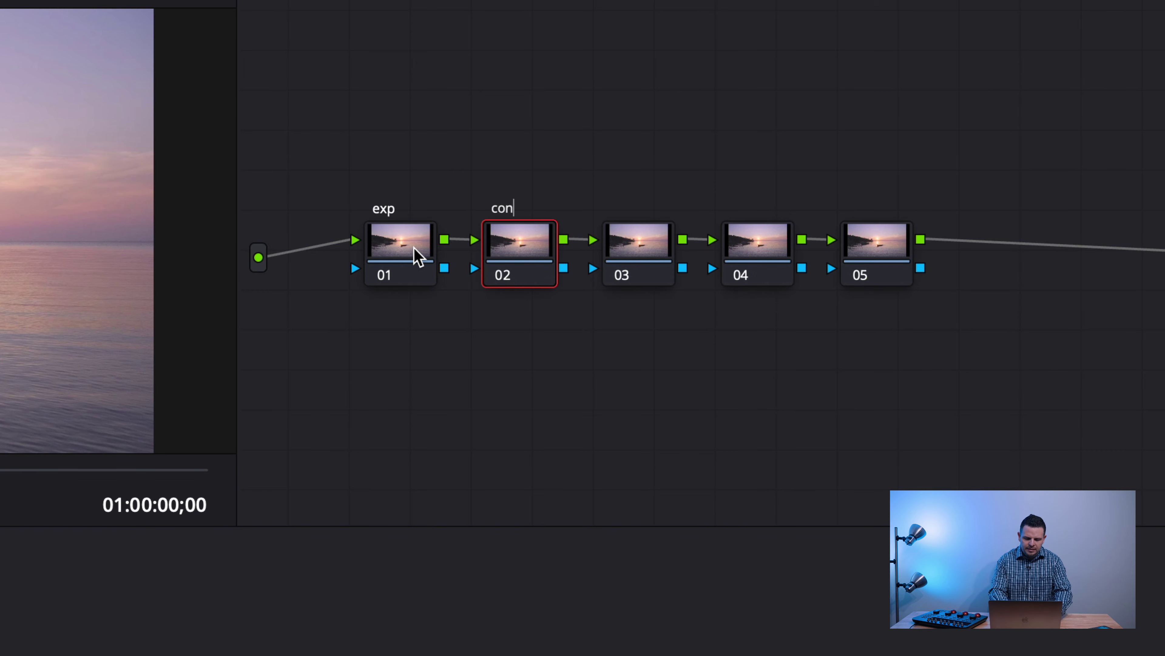
{"action": "type", "text": "tras"}
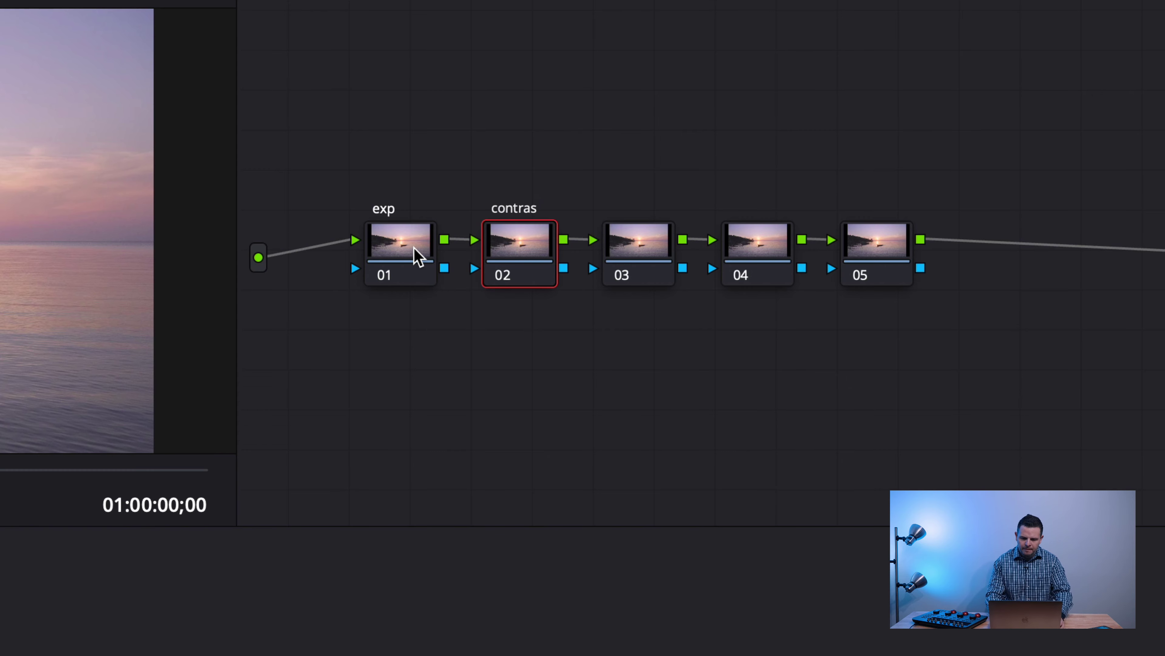
{"action": "type", "text": "t"}
{"action": "key", "text": "Return"}
{"action": "key", "text": "alt+shift+apostrophe"}
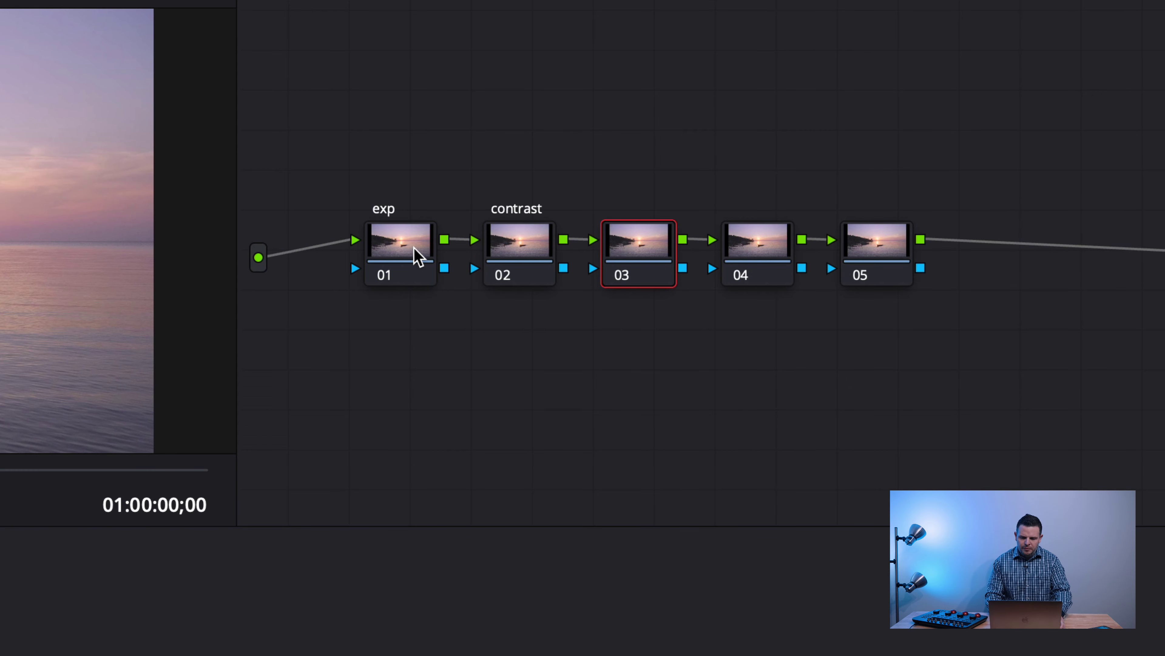
{"action": "type", "text": "sat"}
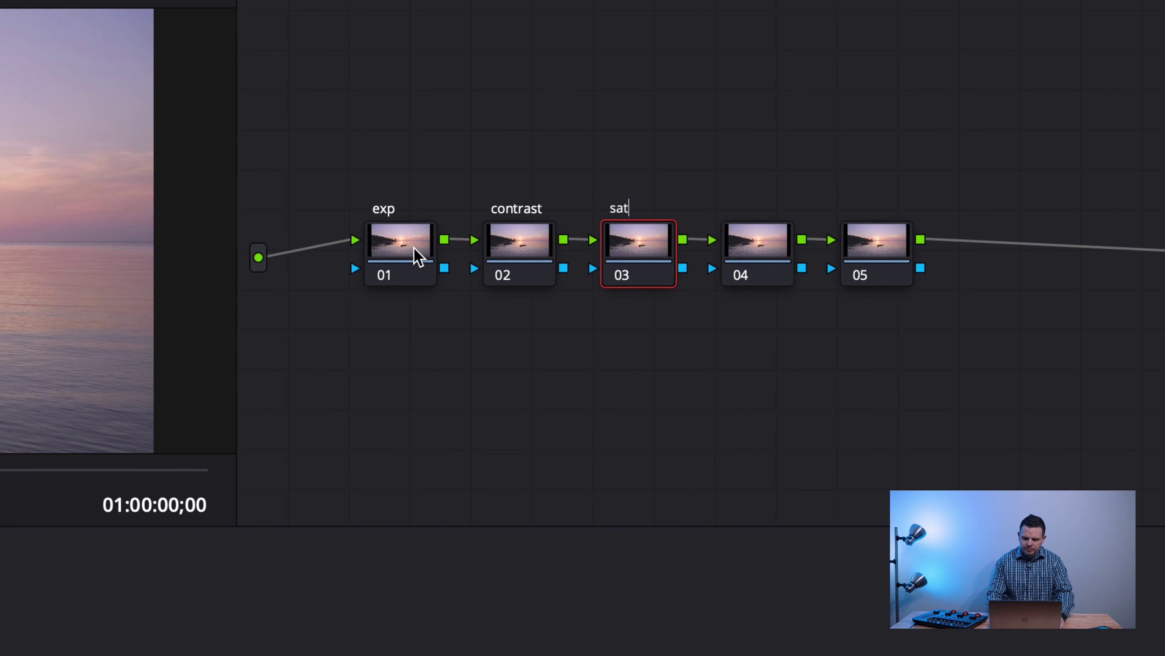
{"action": "key", "text": "Return"}
- Label nodes 04 and 05 as look and color-t
{"action": "key", "text": "alt+shift+apostrophe"}
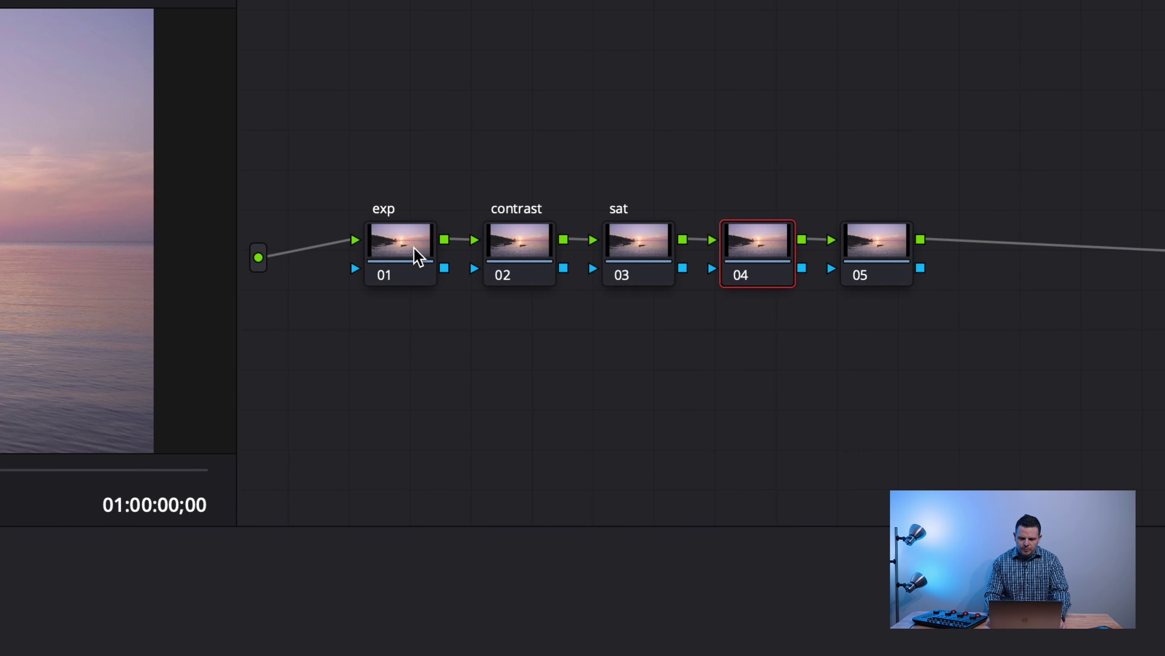
{"action": "type", "text": "lo"}
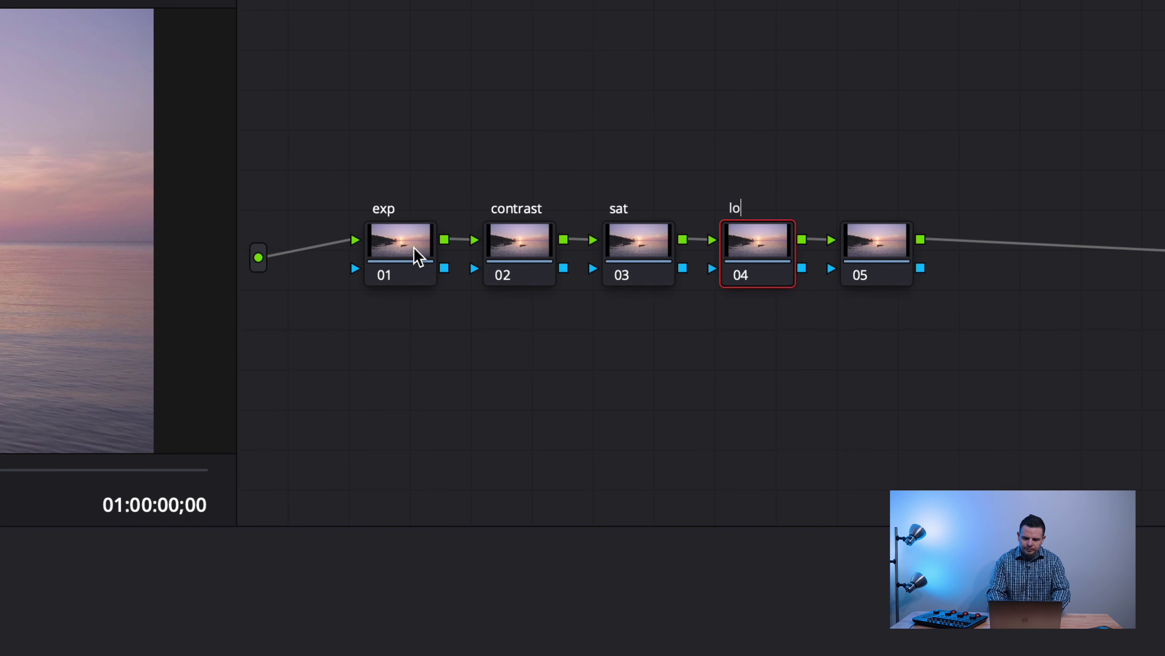
{"action": "type", "text": "ok"}
{"action": "key", "text": "Return"}
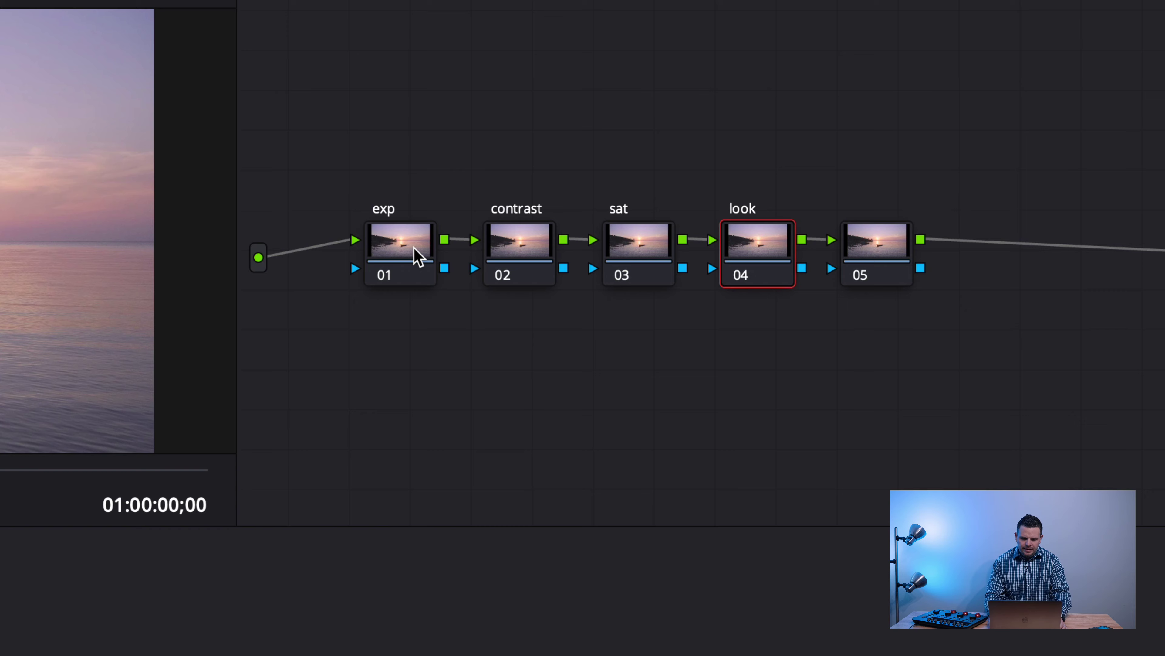
{"action": "key", "text": "ctrl+shift+apostrophe"}
{"action": "type", "text": "c"}
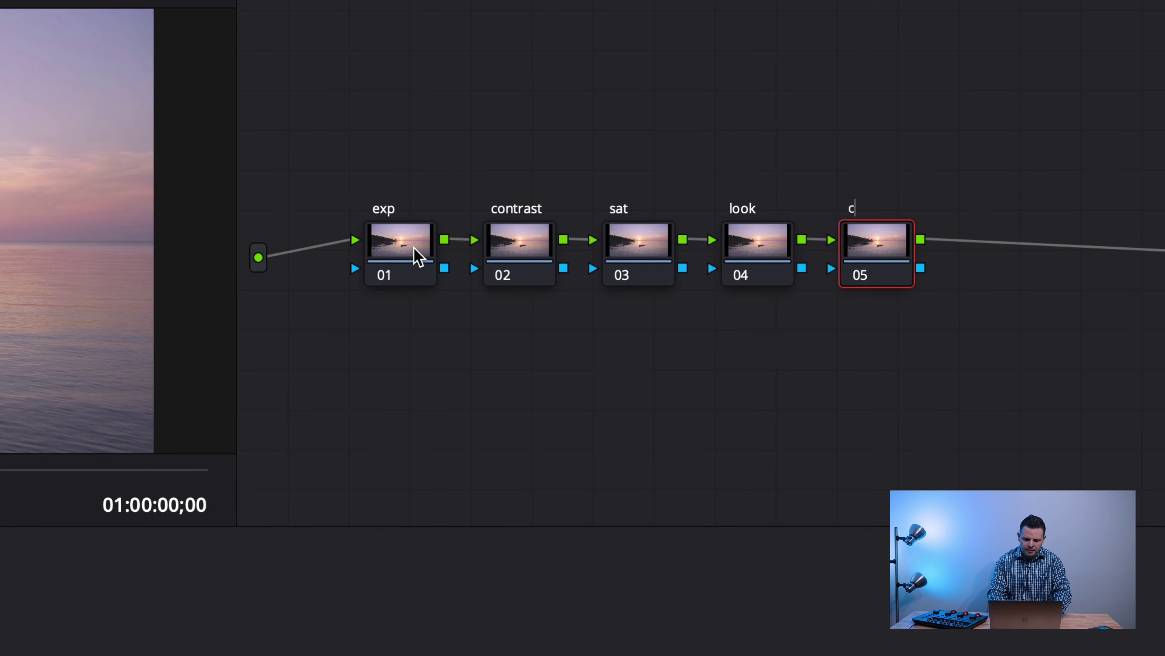
{"action": "type", "text": "olor-t"}
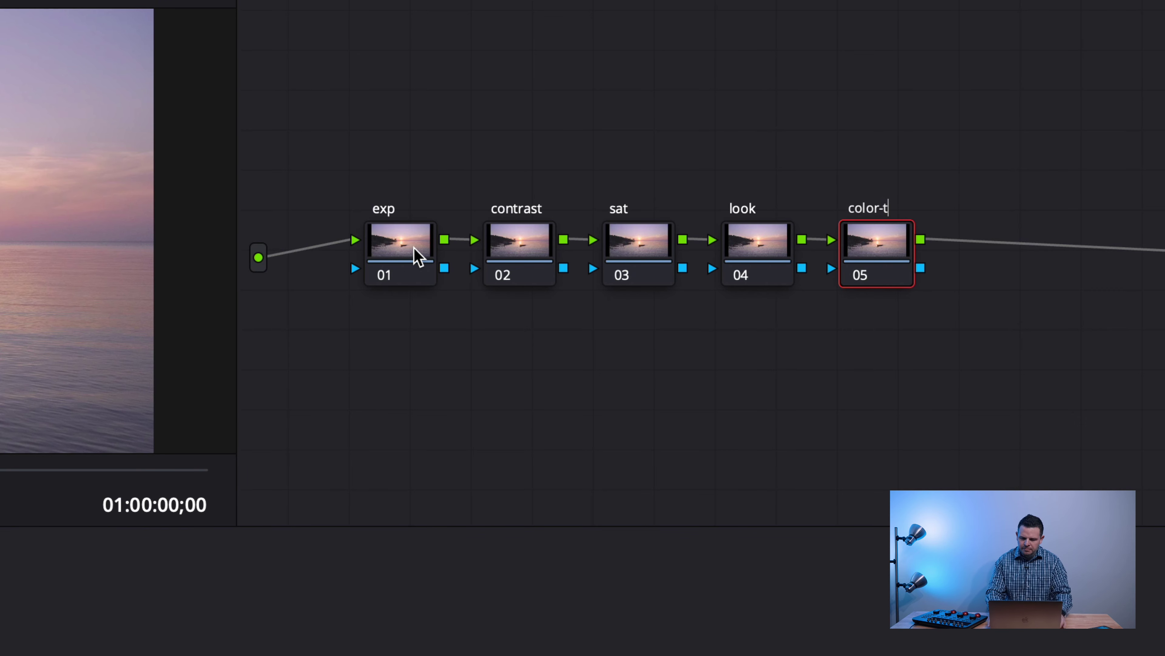
{"action": "key", "text": "Return"}
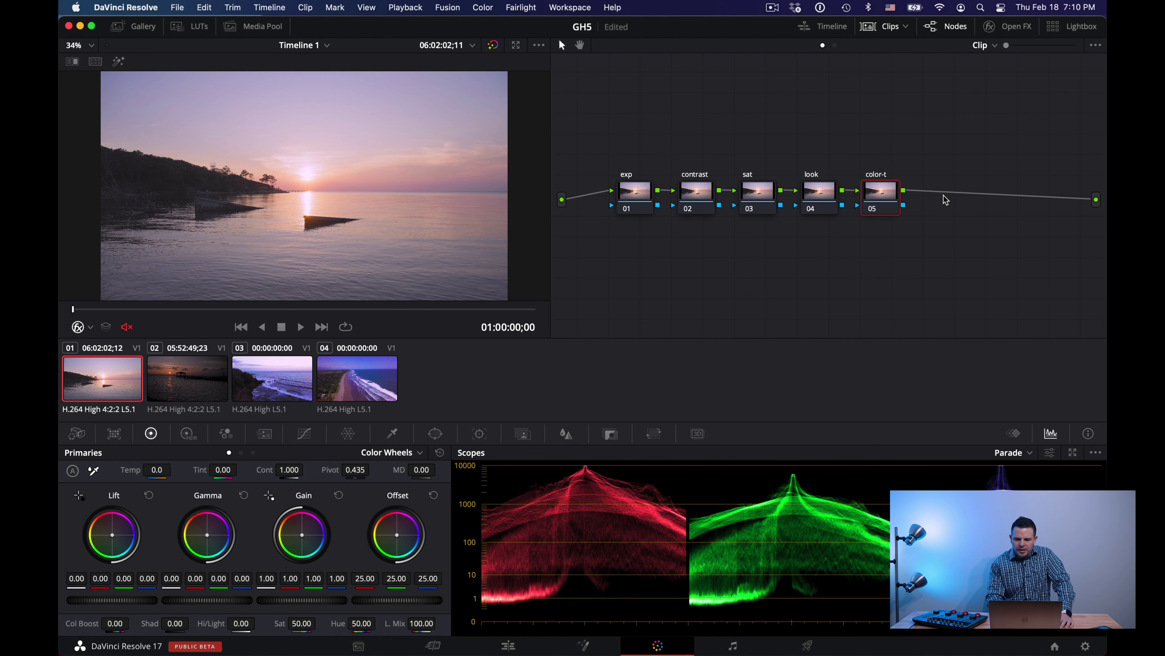
- Apply Color Space Transform to the color-t node with Panasonic V-Gamut input and Panasonic V-Log gamma
{"action": "left_click", "coordinate": [1008, 26]}
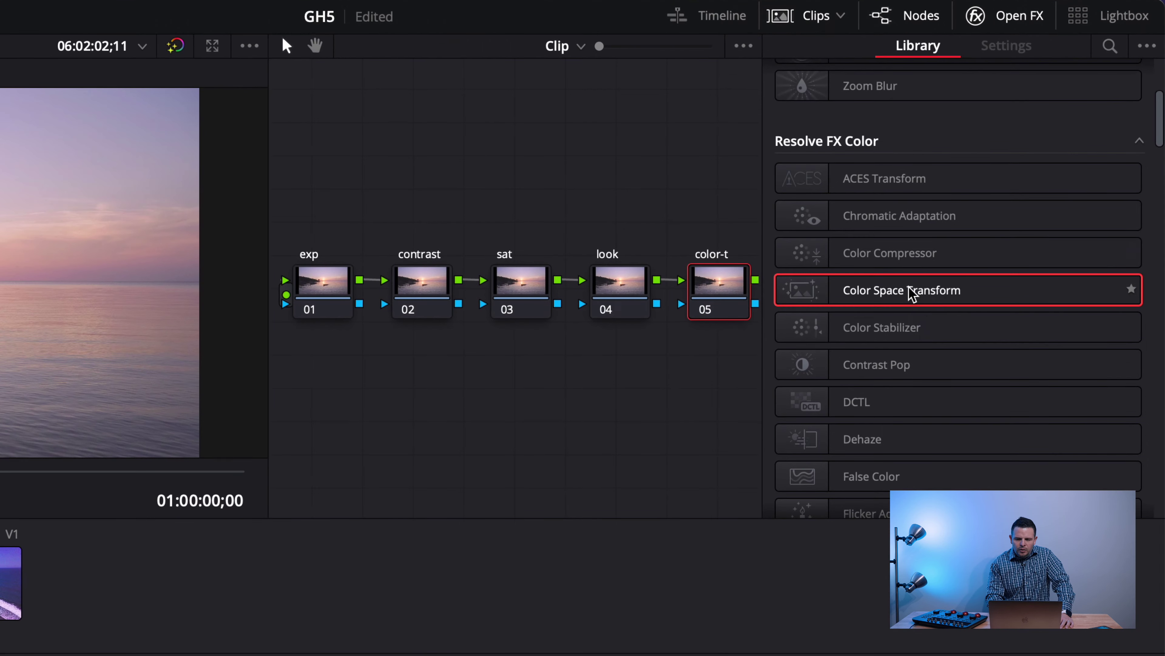
{"action": "left_click_drag", "start_coordinate": [807, 290], "coordinate": [718, 296]}
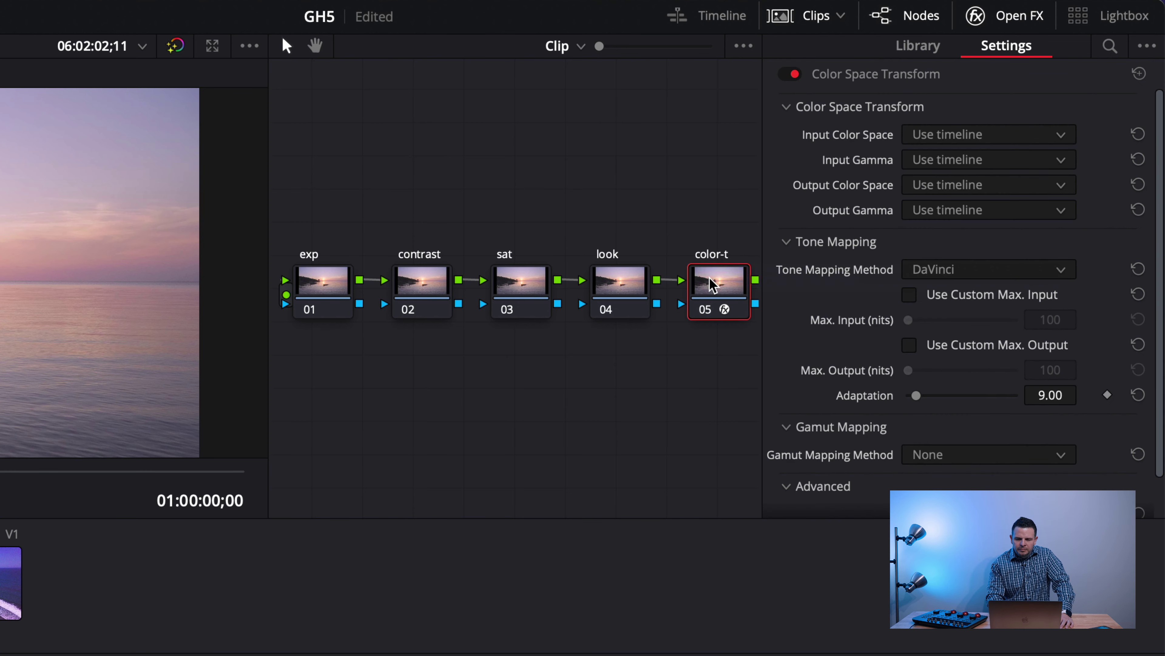
{"action": "left_click", "coordinate": [963, 138]}
{"action": "scroll", "coordinate": [964, 276], "scroll_direction": "down", "scroll_amount": 3}
{"action": "scroll", "coordinate": [963, 276], "scroll_direction": "down", "scroll_amount": 6}
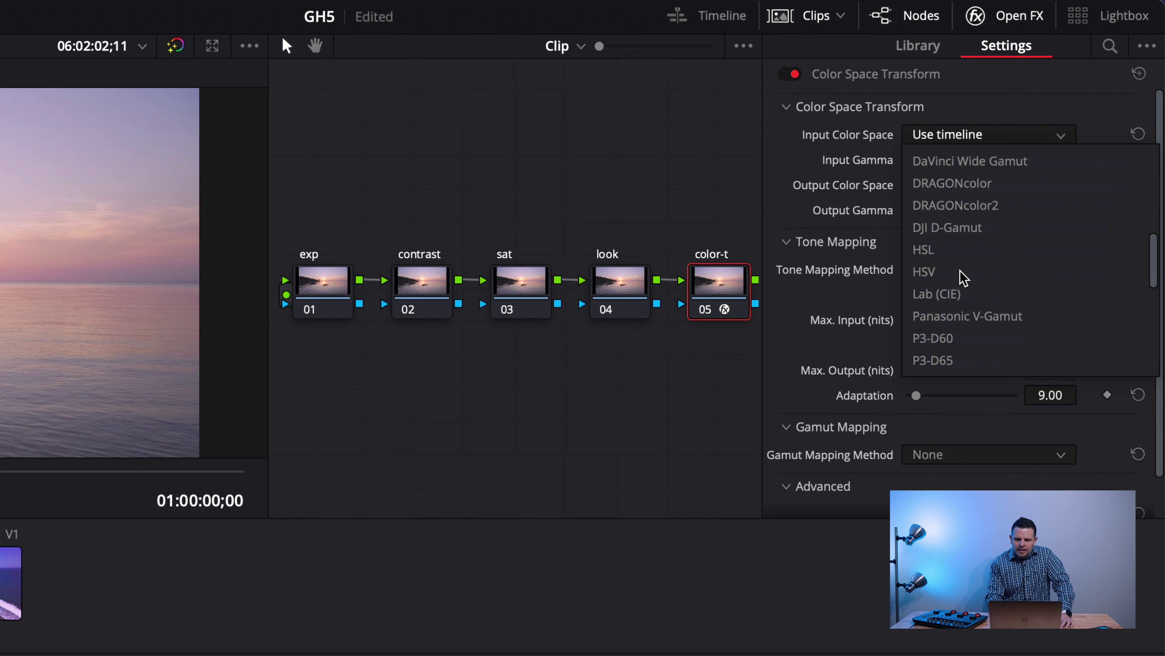
{"action": "left_click", "coordinate": [1009, 252]}
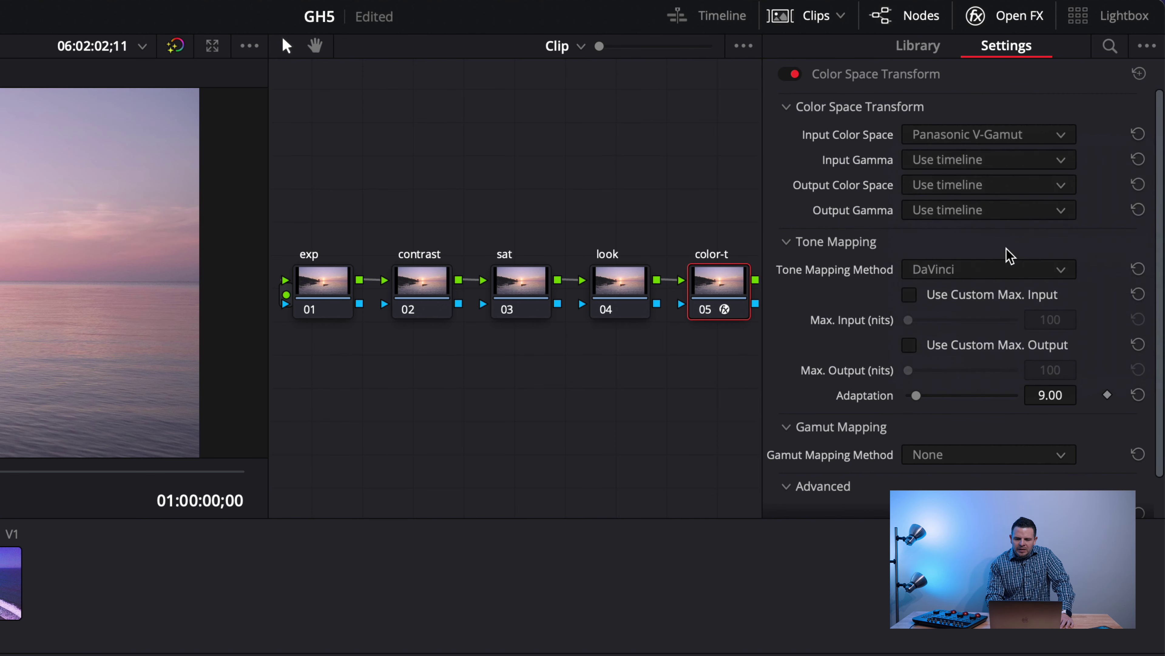
{"action": "left_click", "coordinate": [980, 161]}
{"action": "scroll", "coordinate": [986, 310], "scroll_direction": "down", "scroll_amount": 2}
{"action": "scroll", "coordinate": [988, 310], "scroll_direction": "down", "scroll_amount": 6}
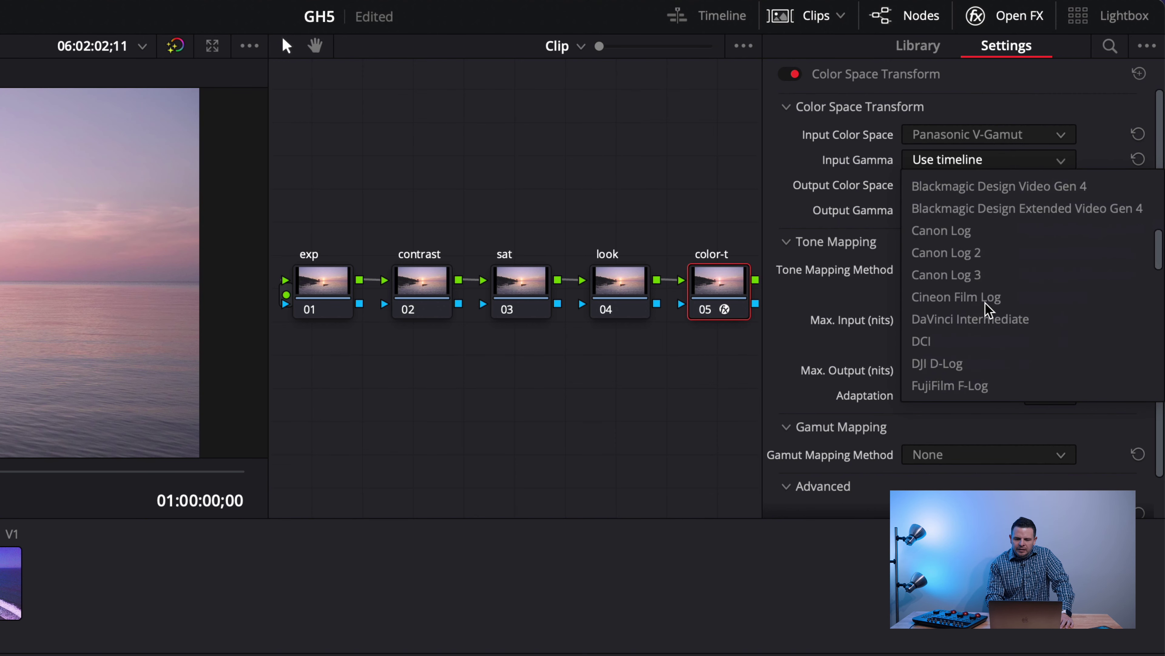
{"action": "scroll", "coordinate": [989, 310], "scroll_direction": "down", "scroll_amount": 2}
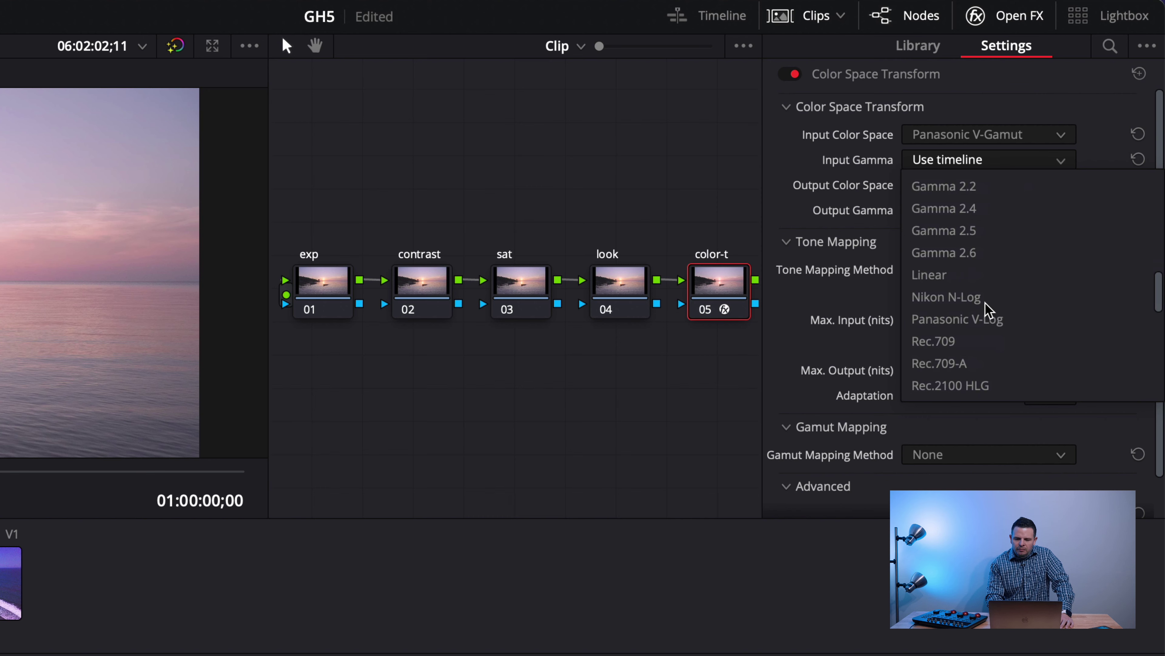
{"action": "left_click", "coordinate": [955, 318]}
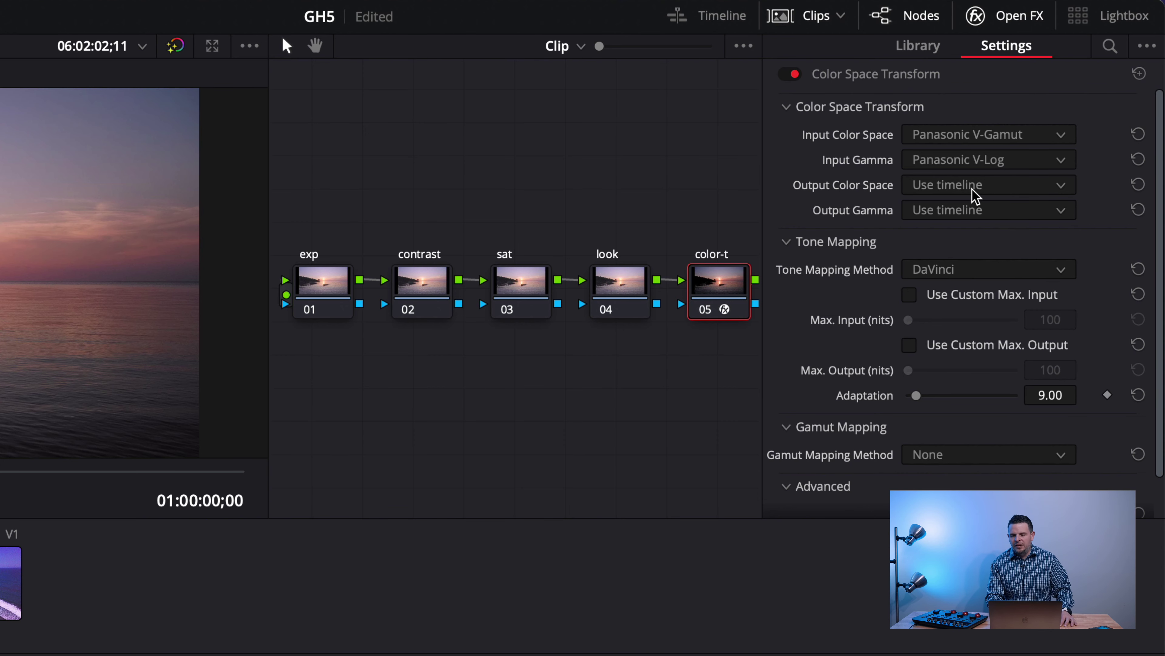
- Close the Open FX settings panel to show the full node graph and wheels
{"action": "left_click", "coordinate": [1012, 21]}
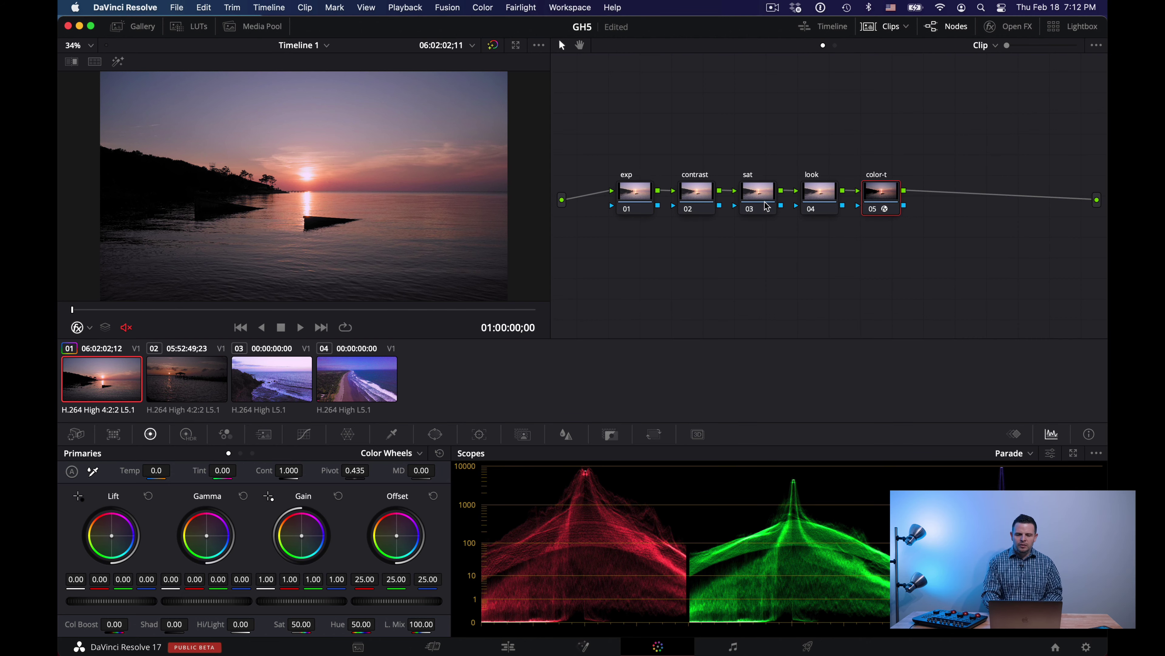
- Select the exp node to begin grading the first sunset clip
{"action": "left_click", "coordinate": [639, 201]}
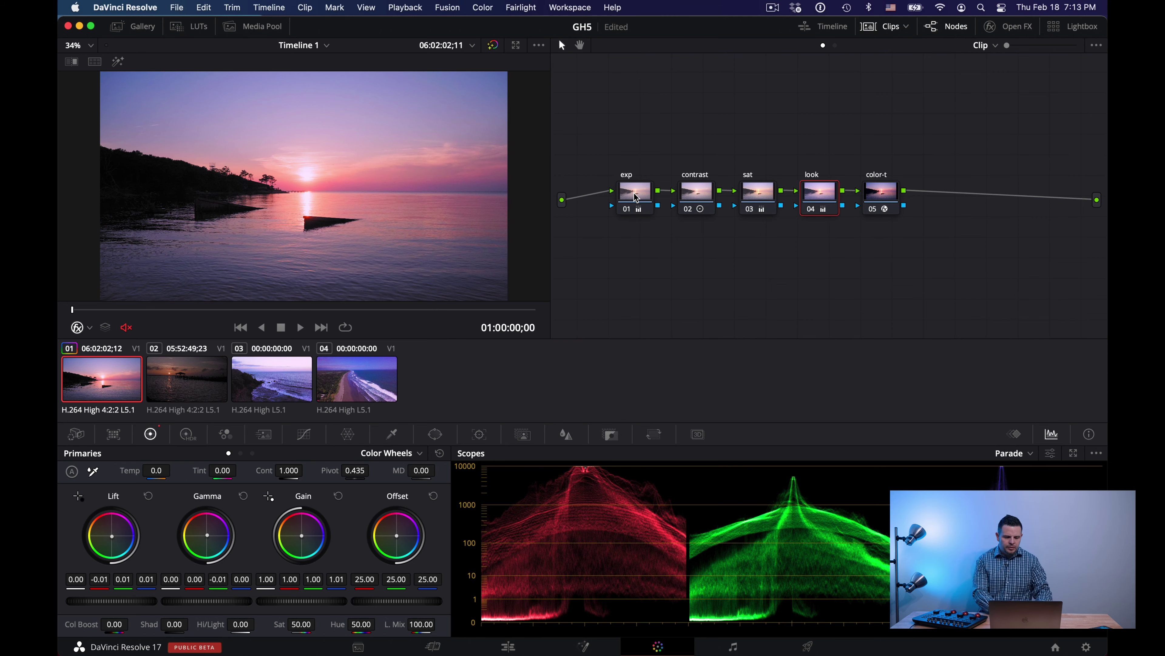
- Apply still 1.1.1's grade to the pier sunset clip 02 and move Color TR above Look
{"action": "left_click", "coordinate": [186, 384]}
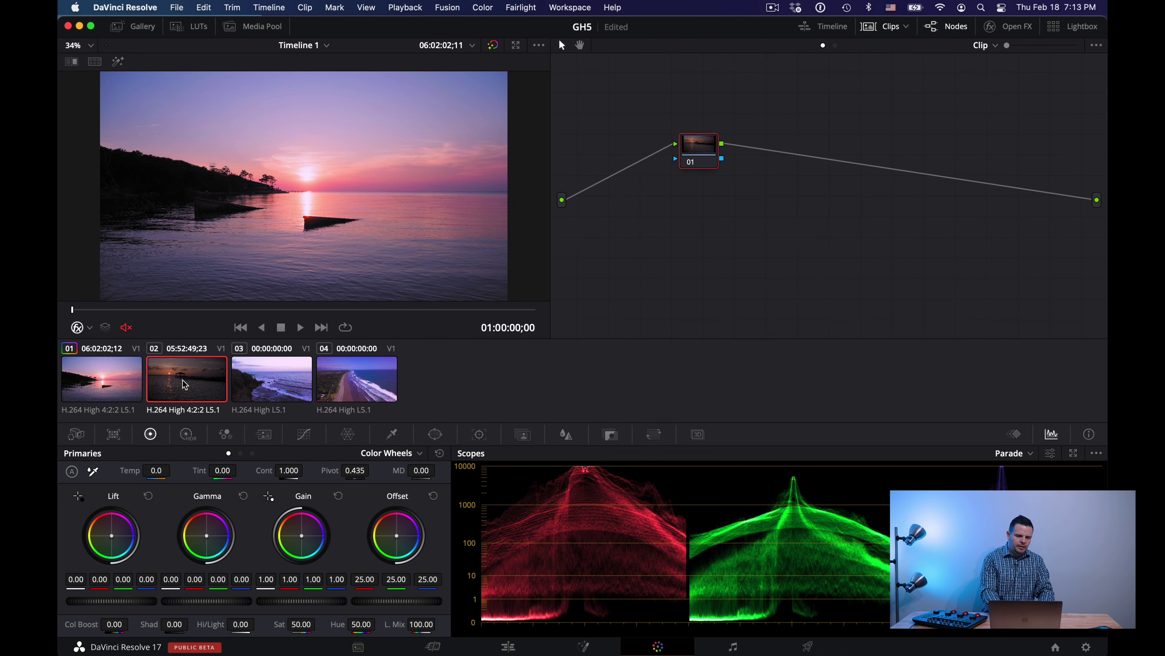
{"action": "left_click", "coordinate": [146, 29]}
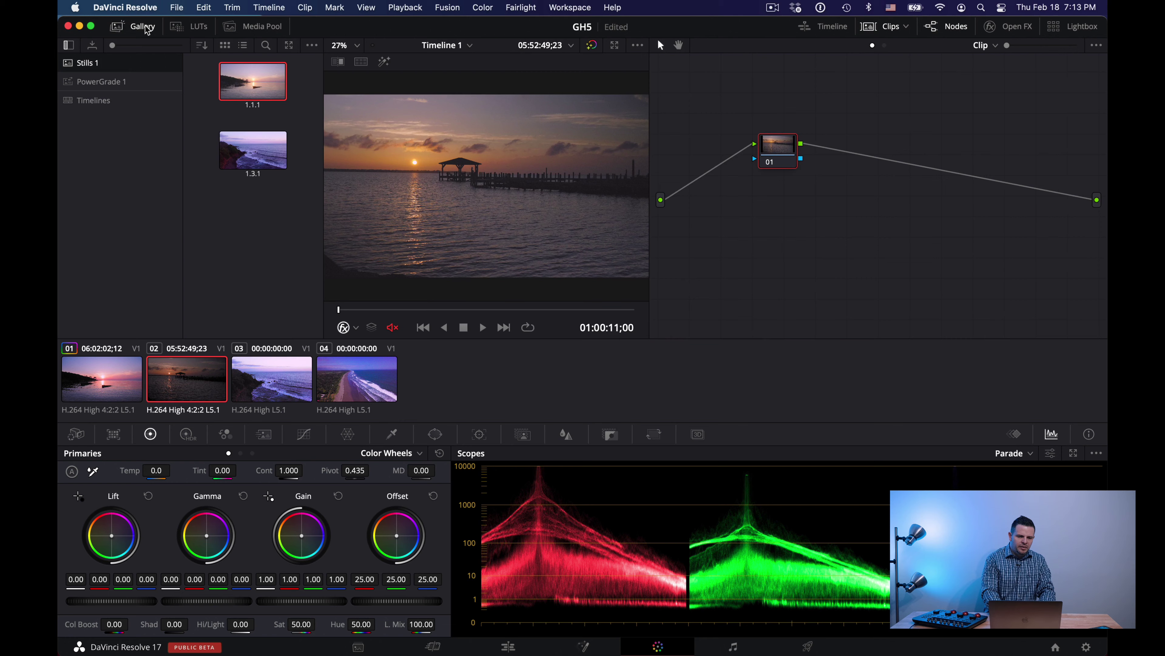
{"action": "right_click", "coordinate": [267, 98]}
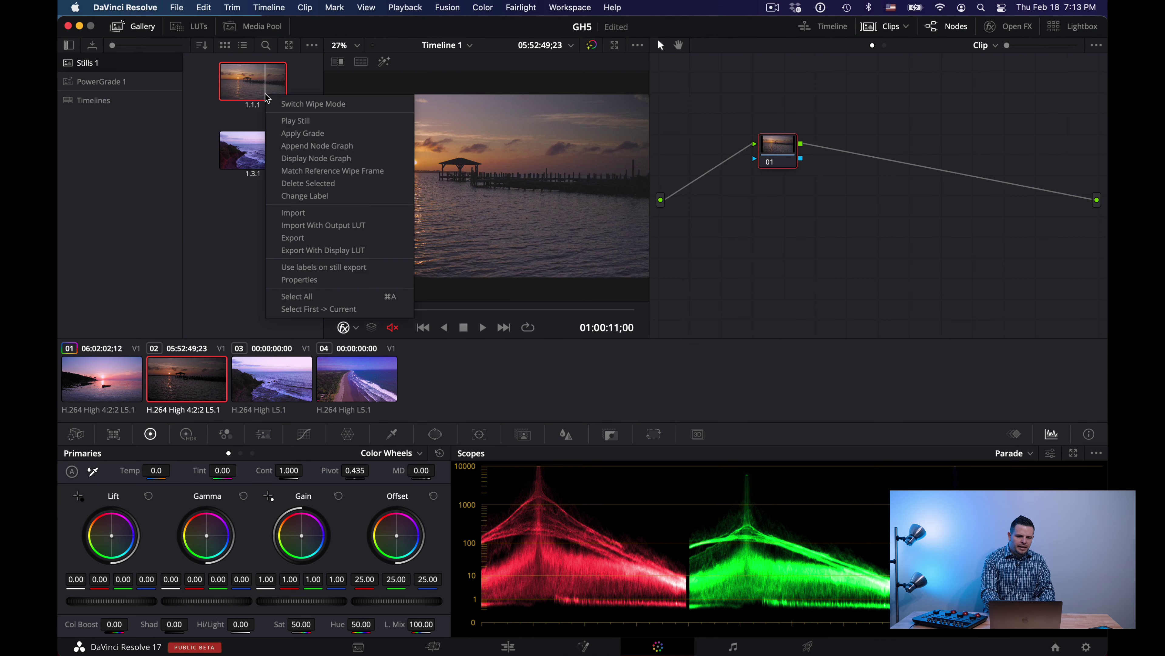
{"action": "left_click", "coordinate": [325, 134]}
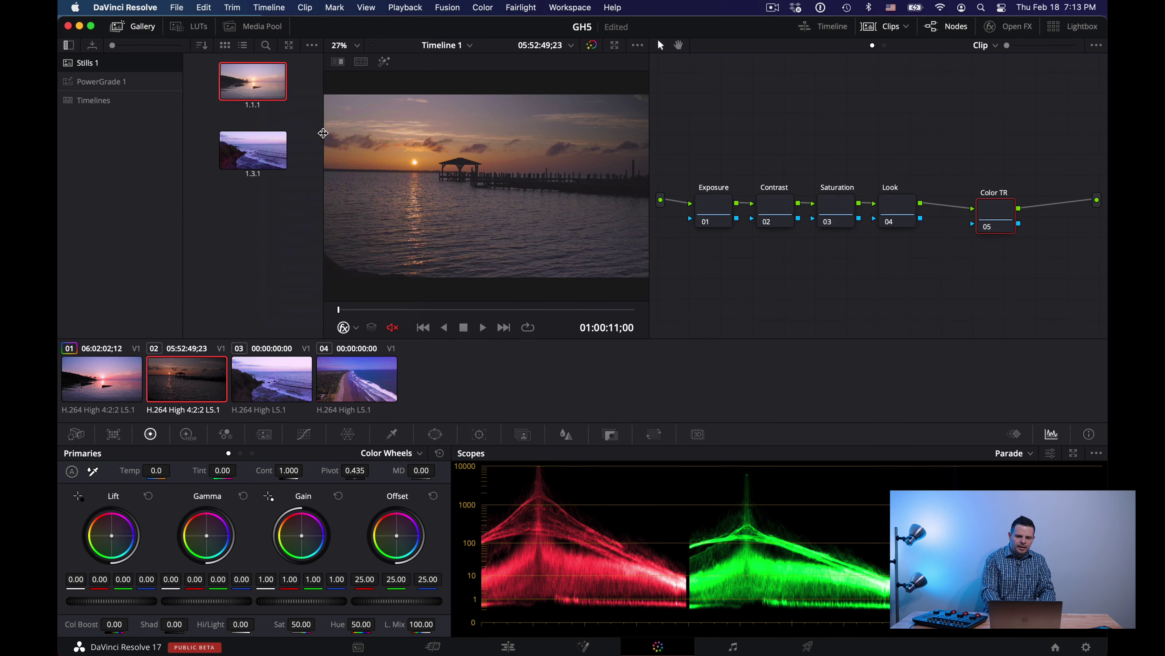
{"action": "left_click", "coordinate": [154, 26]}
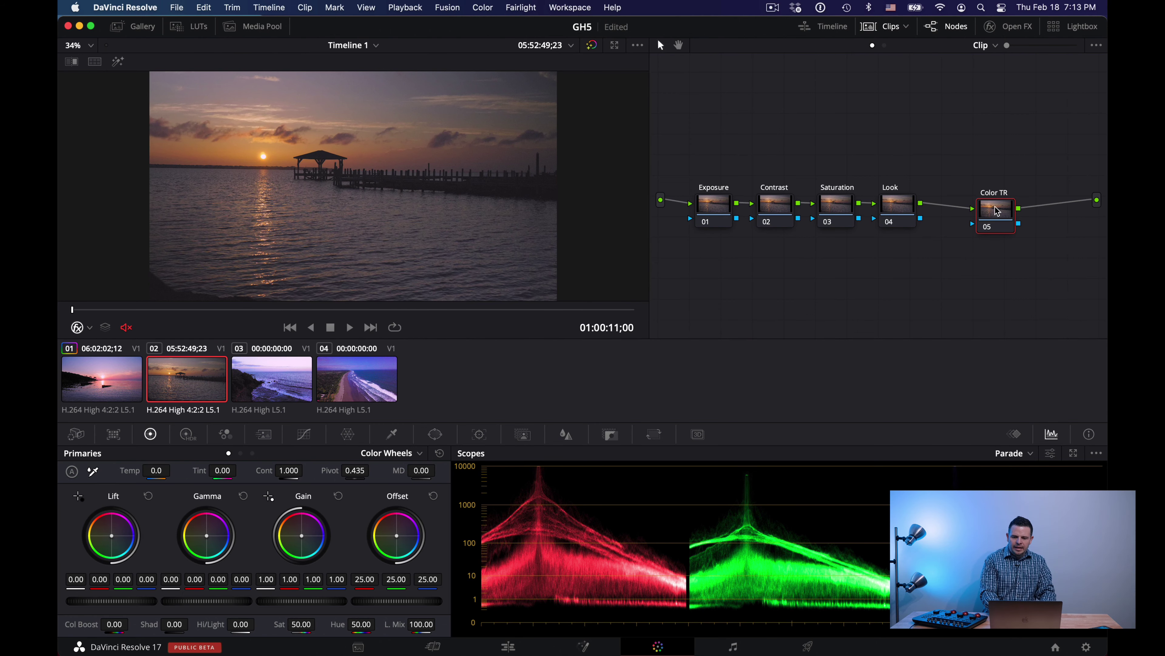
{"action": "left_click_drag", "start_coordinate": [998, 211], "coordinate": [889, 124]}
- Give clip 02's Color TR node a Panasonic V-Gamut/V-Log Color Space Transform and place it after Look
{"action": "left_click", "coordinate": [1009, 26]}
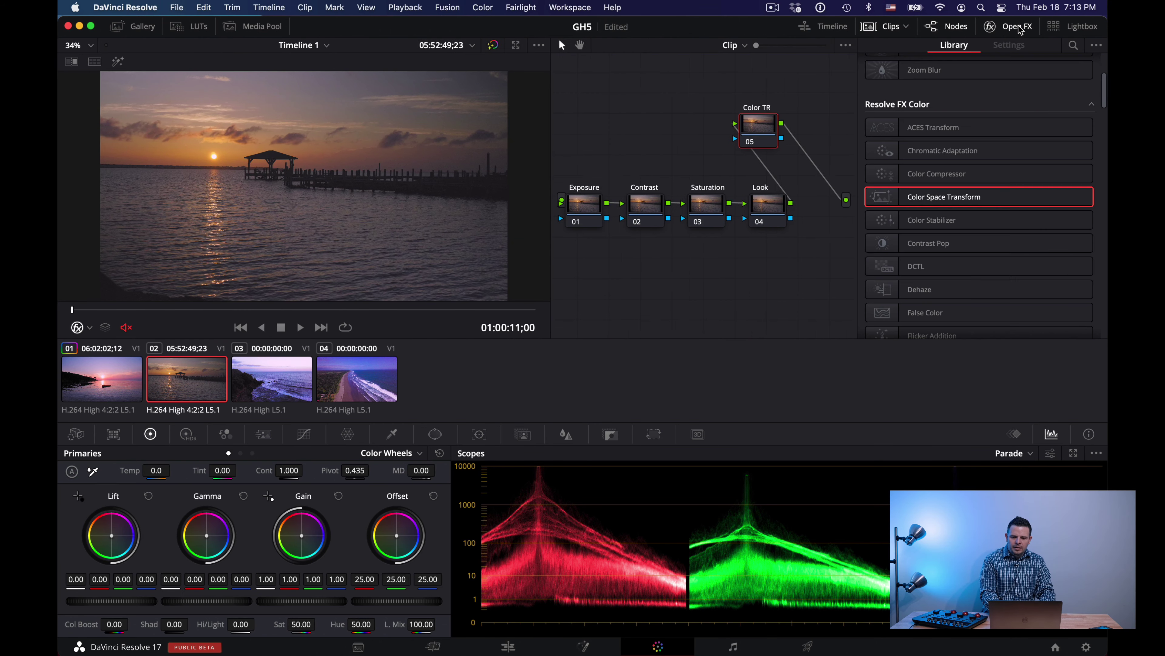
{"action": "left_click_drag", "start_coordinate": [878, 198], "coordinate": [758, 124]}
{"action": "left_click", "coordinate": [993, 101]}
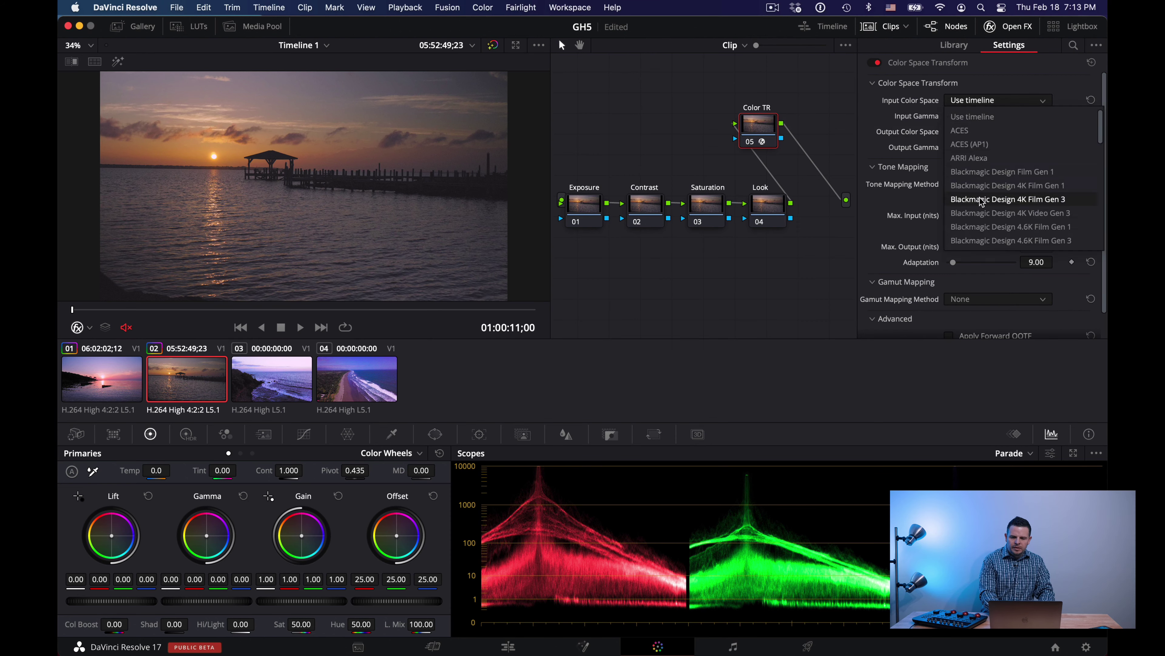
{"action": "scroll", "coordinate": [982, 198], "scroll_direction": "down", "scroll_amount": 3}
{"action": "scroll", "coordinate": [981, 202], "scroll_direction": "down", "scroll_amount": 5}
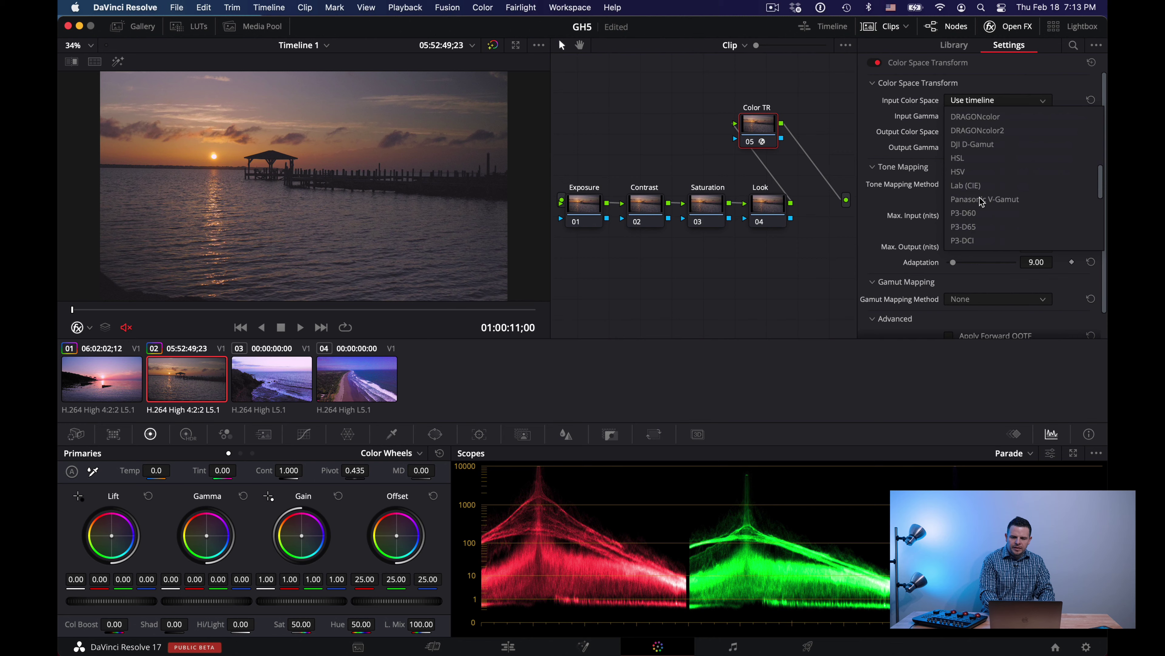
{"action": "left_click", "coordinate": [980, 202]}
{"action": "left_click", "coordinate": [995, 116]}
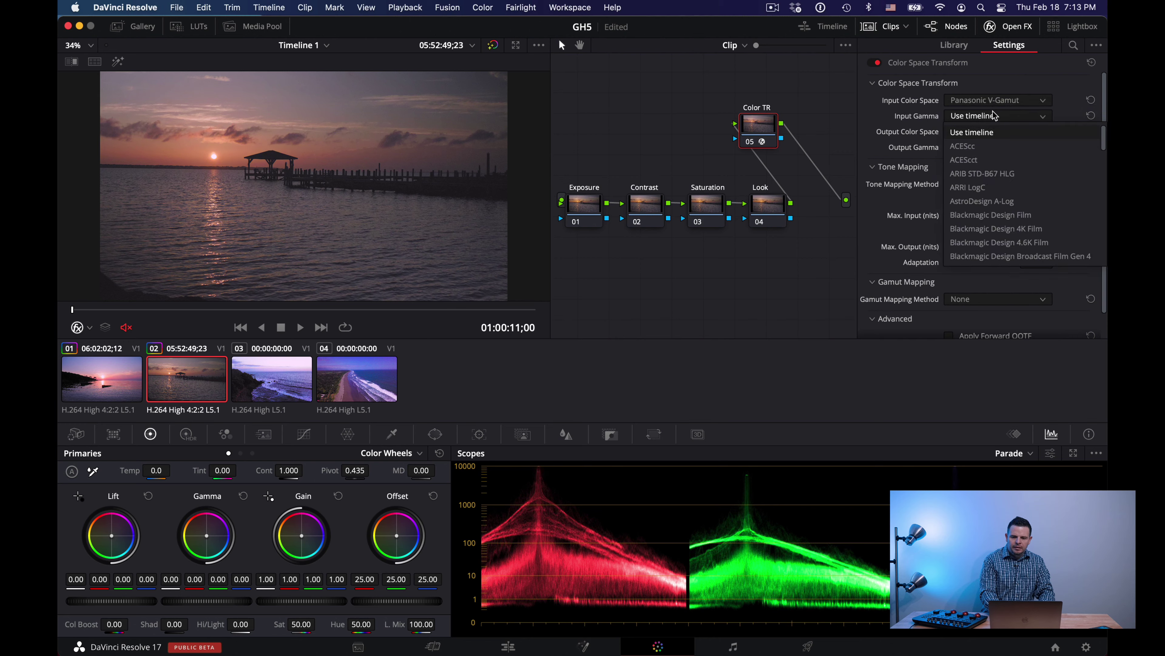
{"action": "scroll", "coordinate": [984, 221], "scroll_direction": "down", "scroll_amount": 3}
{"action": "scroll", "coordinate": [984, 220], "scroll_direction": "down", "scroll_amount": 5}
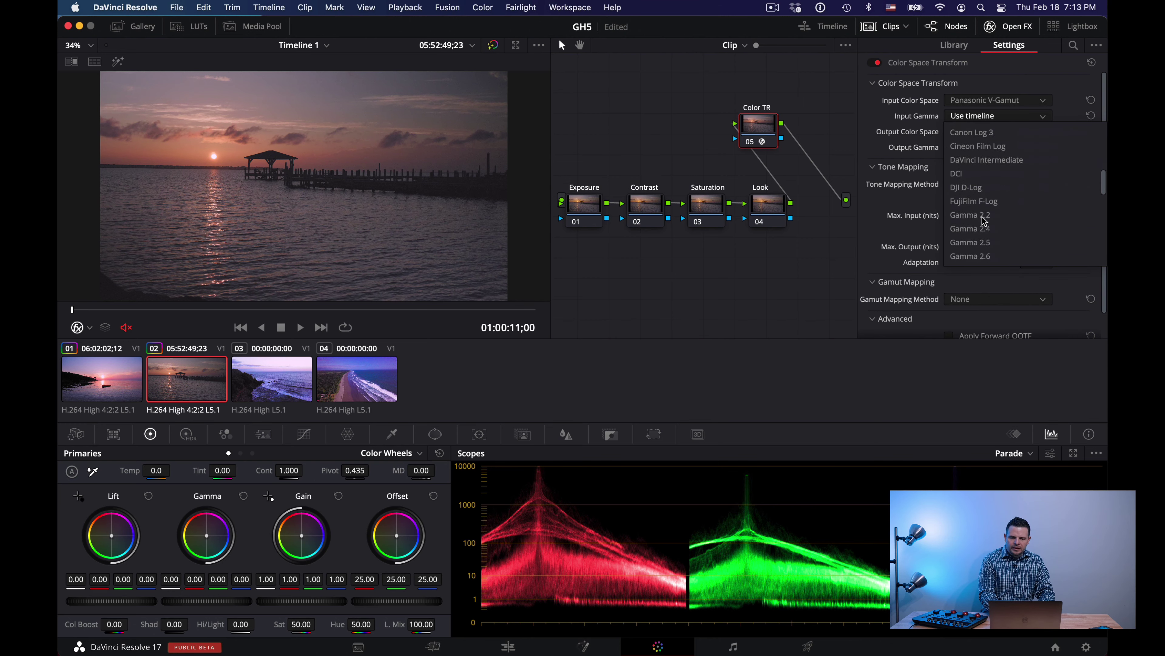
{"action": "left_click", "coordinate": [996, 228]}
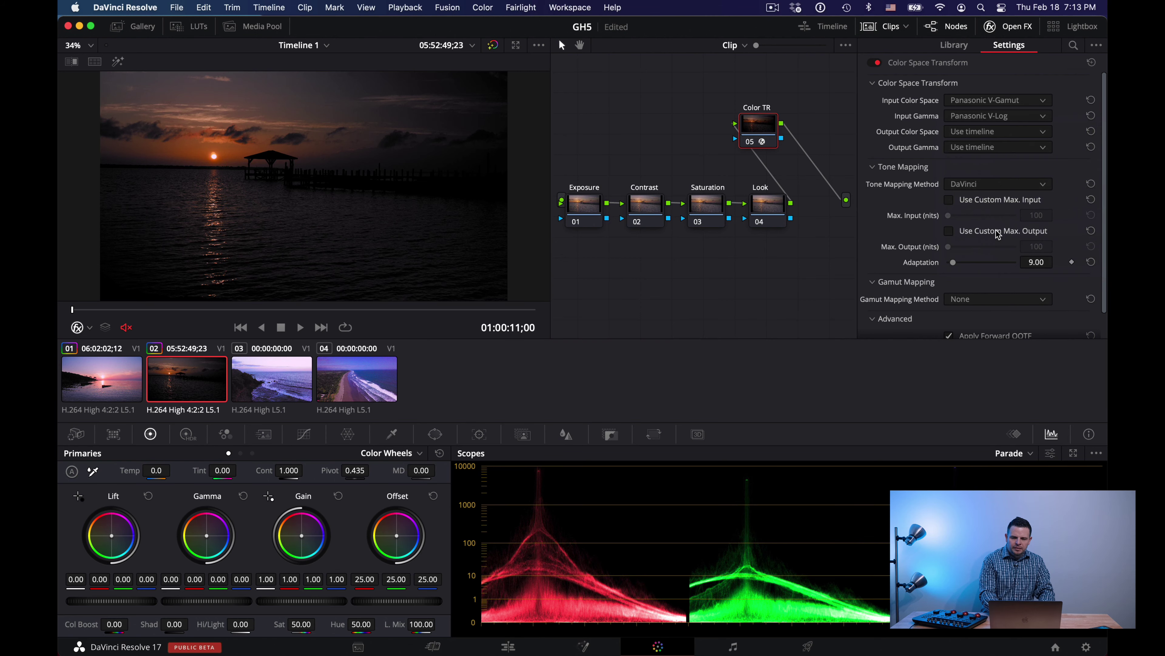
{"action": "left_click", "coordinate": [1020, 26]}
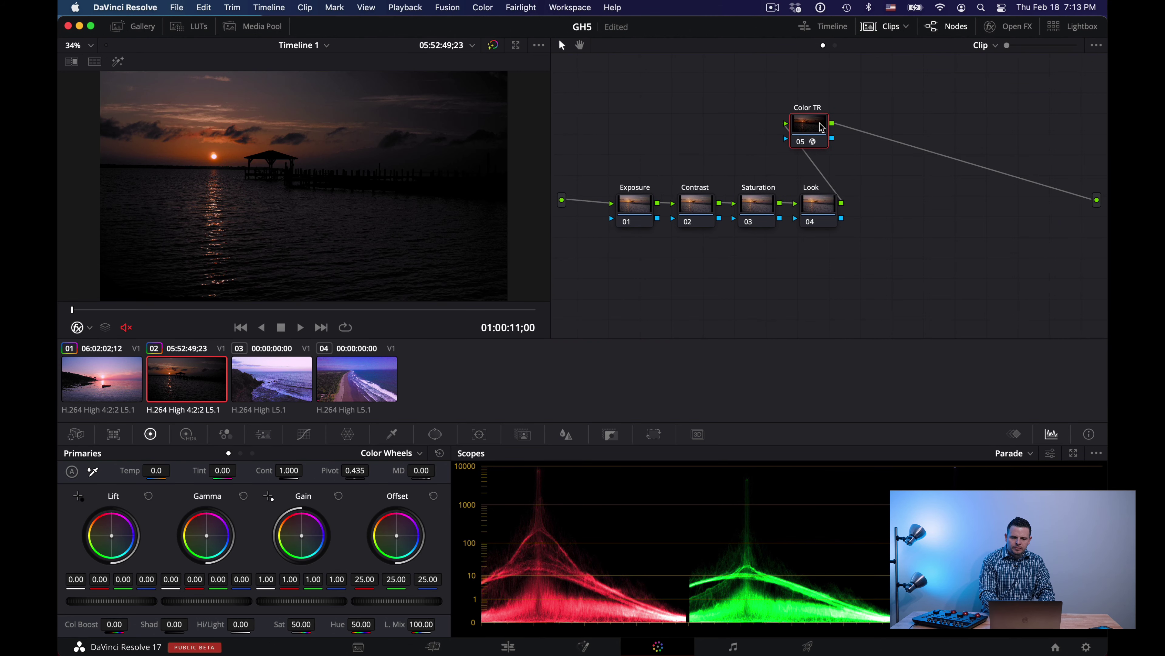
{"action": "left_click_drag", "start_coordinate": [821, 124], "coordinate": [904, 192]}
- Select the Exposure node to start grading the pier sunset clip
{"action": "left_click", "coordinate": [630, 209]}
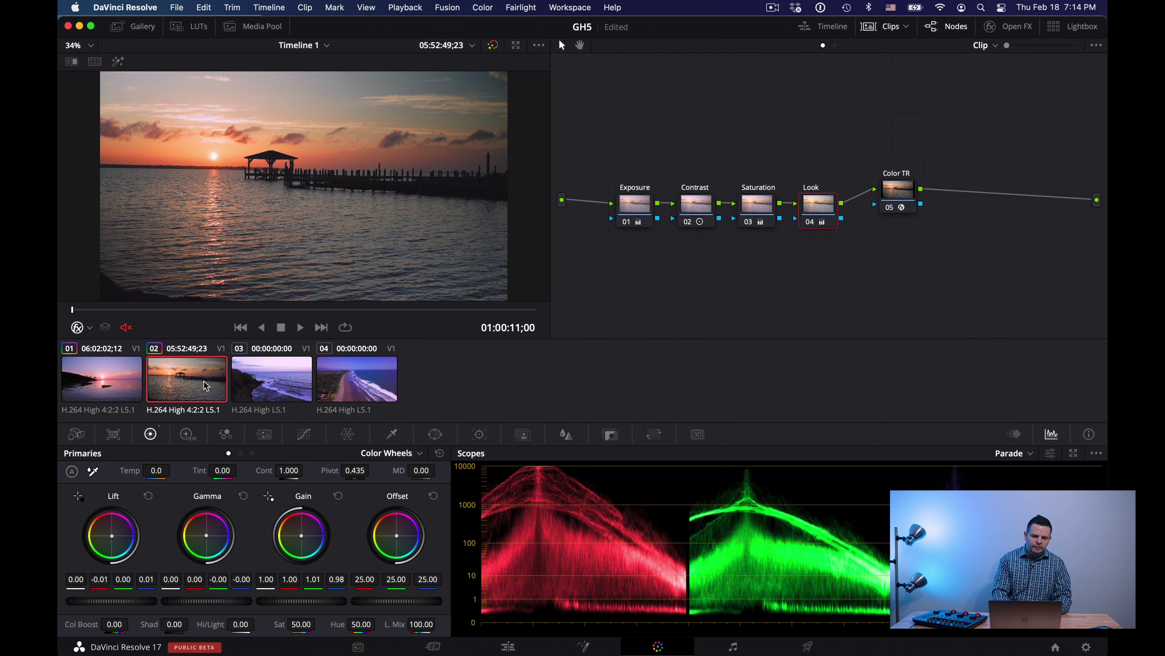
- Apply still 1.1.1's grade to coastline clip 03 and move its Color TR node above the chain
{"action": "left_click", "coordinate": [288, 385]}
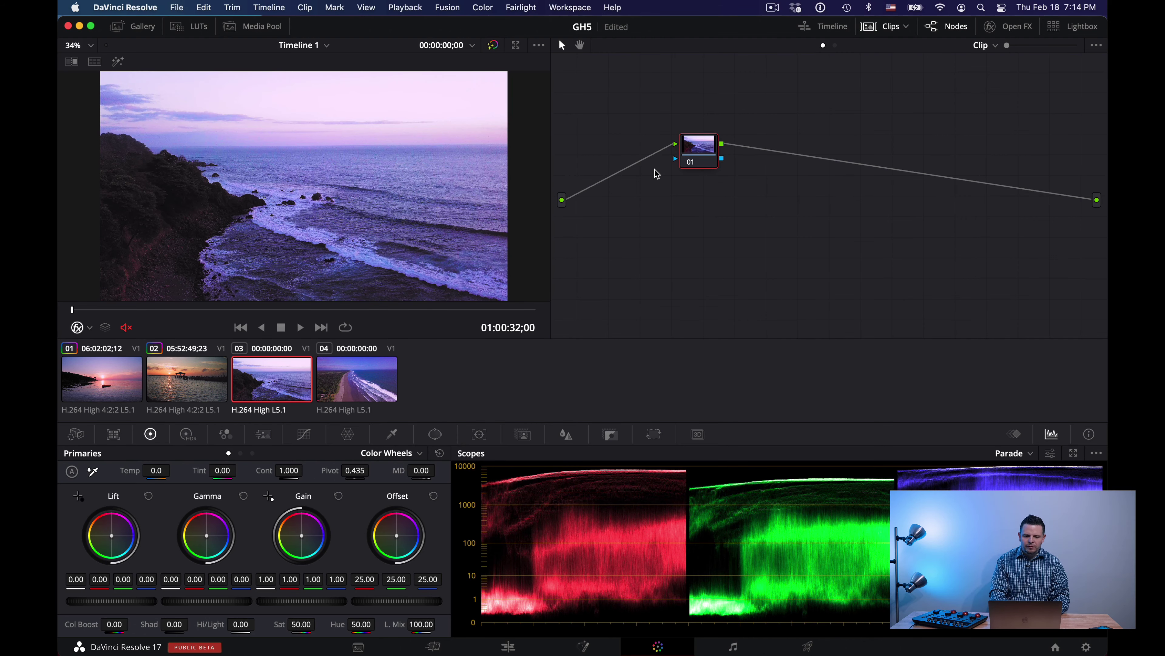
{"action": "left_click_drag", "start_coordinate": [697, 148], "coordinate": [649, 198]}
{"action": "left_click", "coordinate": [135, 26]}
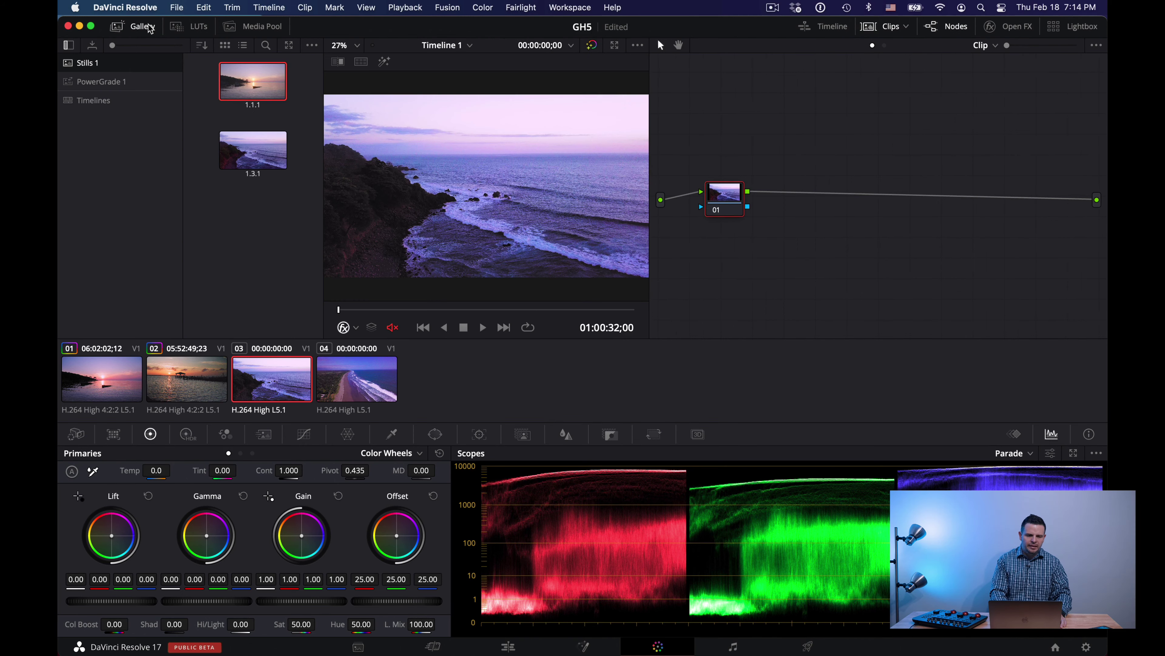
{"action": "right_click", "coordinate": [251, 79]}
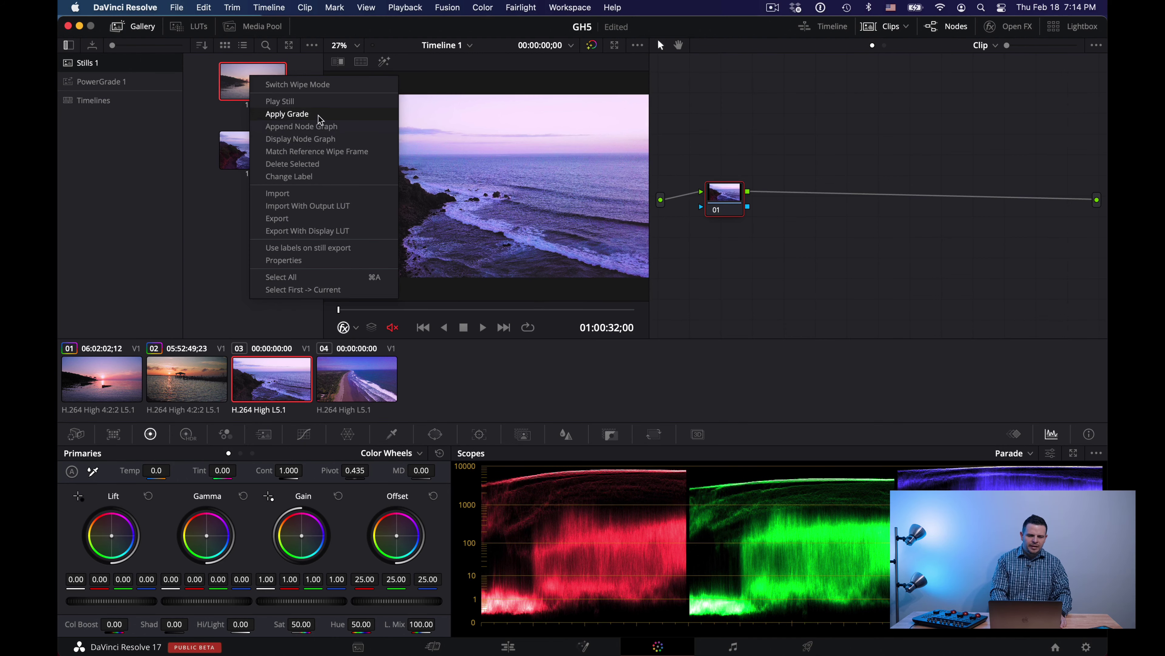
{"action": "left_click", "coordinate": [320, 114]}
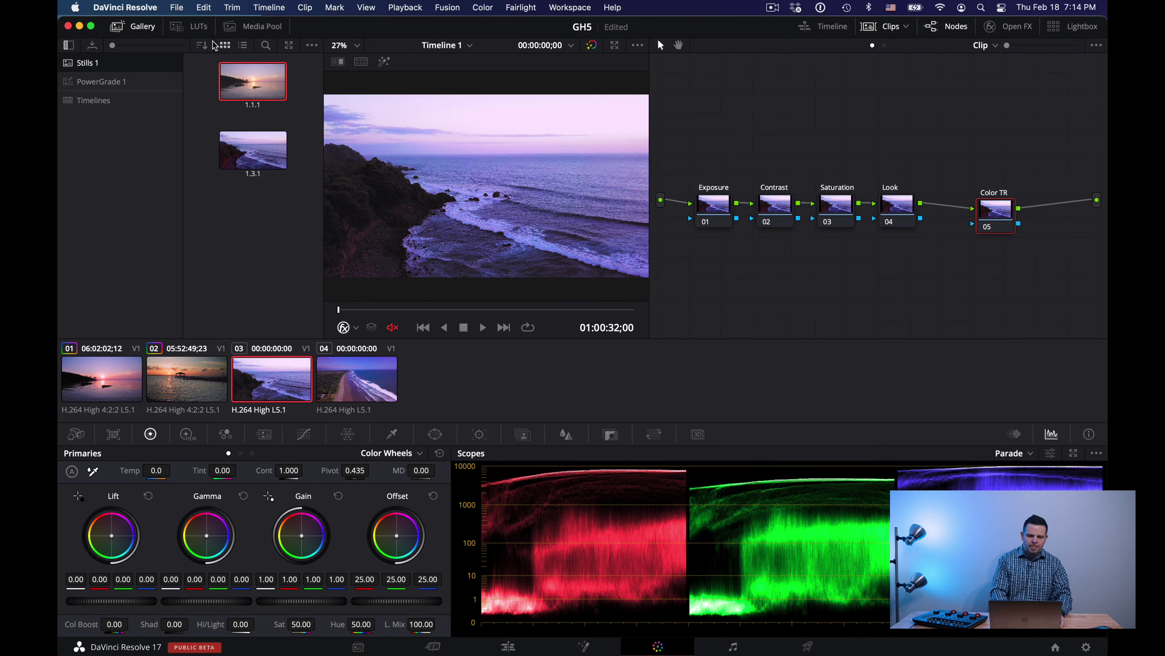
{"action": "left_click", "coordinate": [137, 31]}
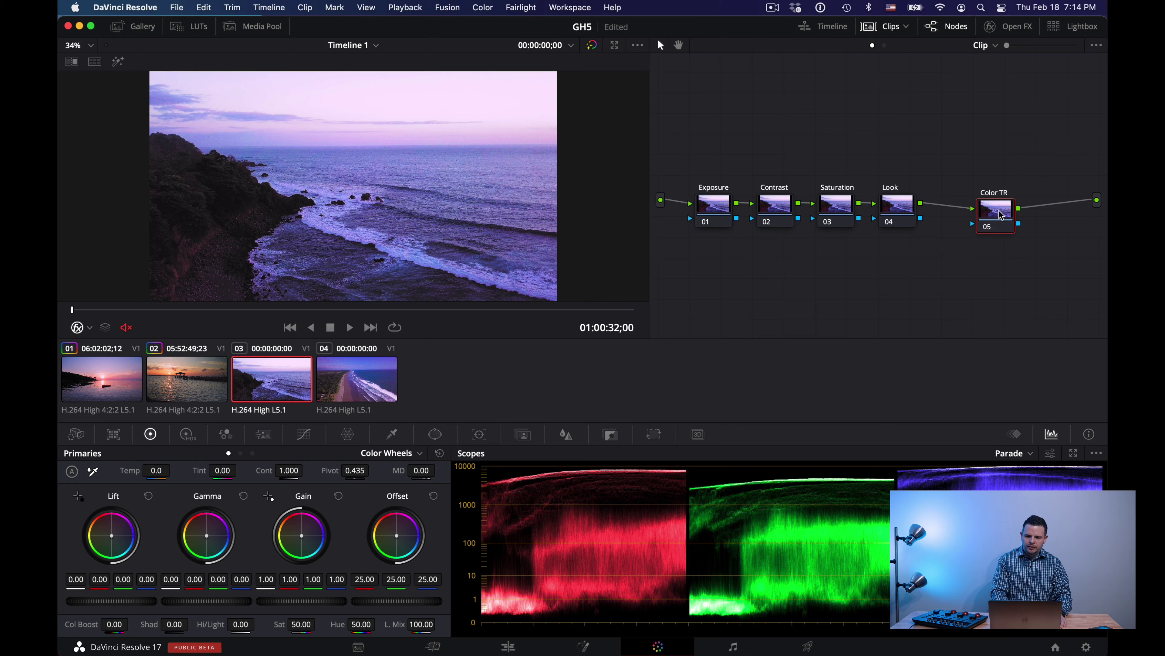
{"action": "left_click_drag", "start_coordinate": [1002, 215], "coordinate": [912, 112]}
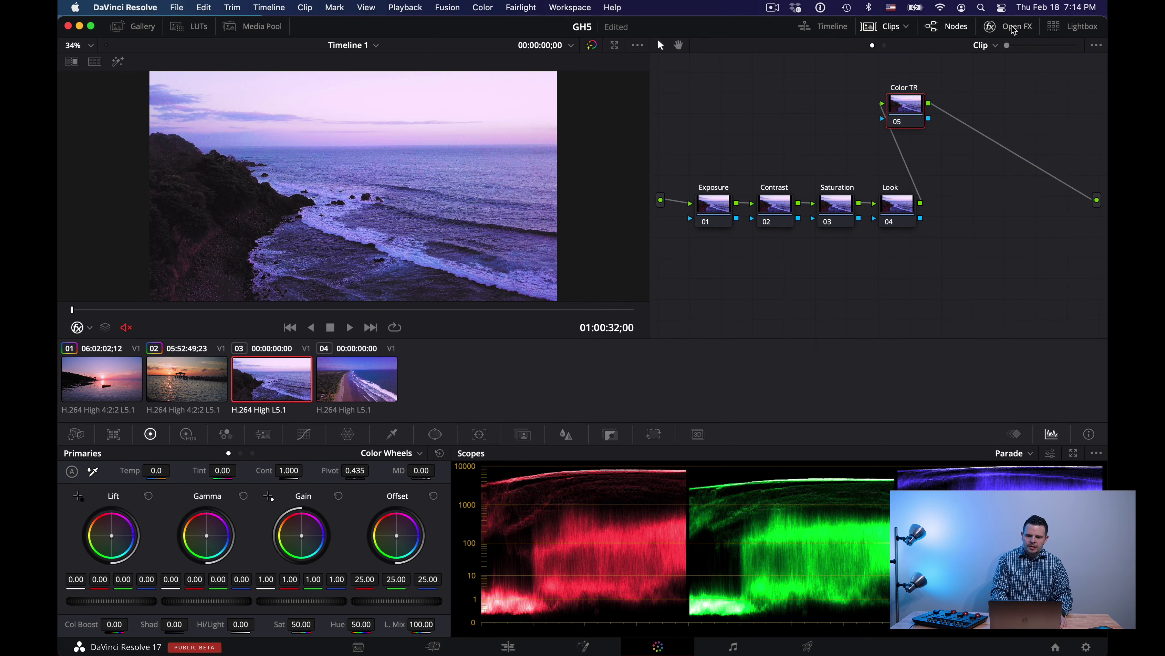
- Add a DJI D-Gamut/D-Log Color Space Transform to Color TR and move it after Look
{"action": "left_click", "coordinate": [1014, 29]}
{"action": "left_click_drag", "start_coordinate": [895, 199], "coordinate": [783, 108]}
{"action": "left_click", "coordinate": [990, 101]}
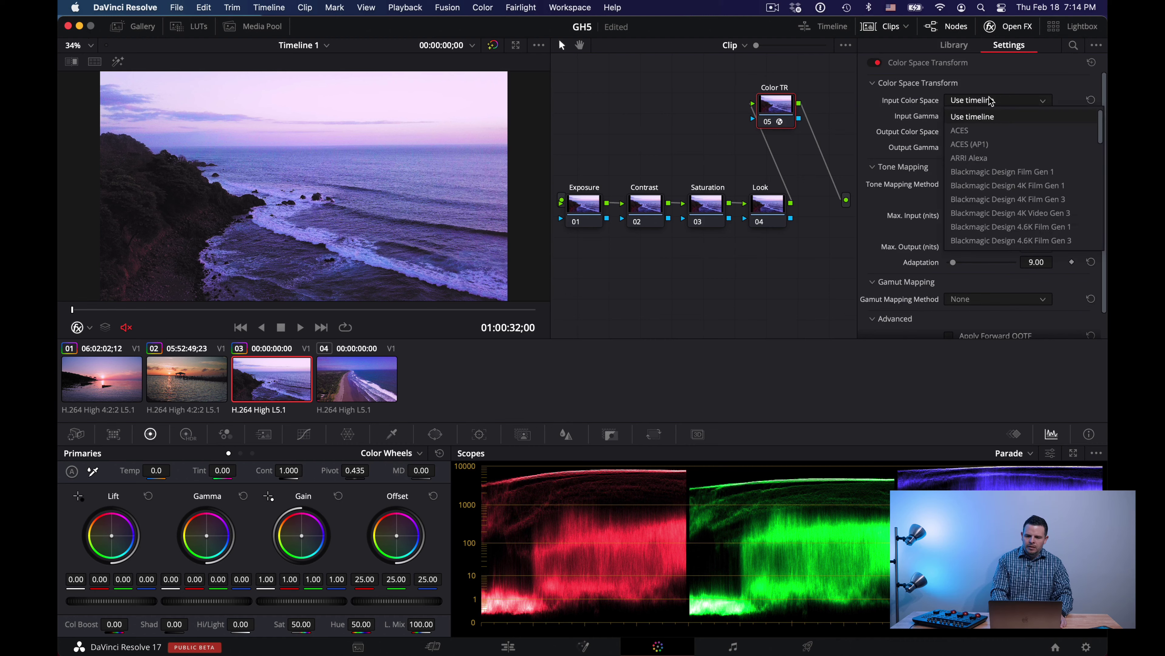
{"action": "scroll", "coordinate": [1012, 180], "scroll_direction": "down", "scroll_amount": 10}
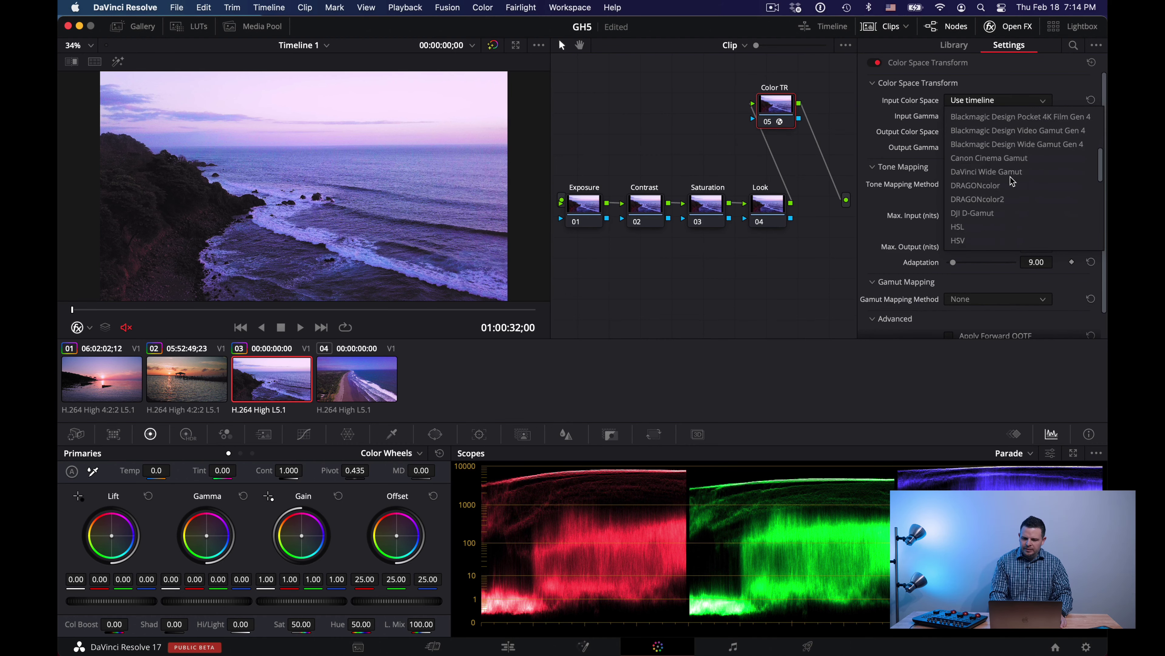
{"action": "scroll", "coordinate": [1012, 180], "scroll_direction": "up", "scroll_amount": 2}
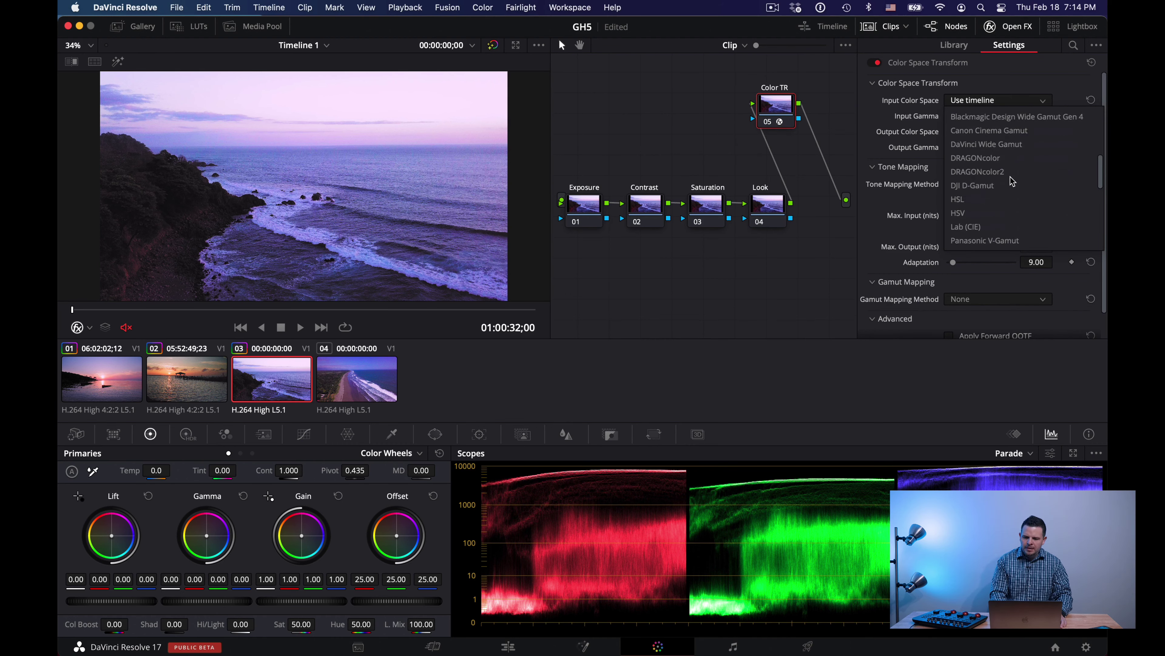
{"action": "left_click", "coordinate": [980, 185]}
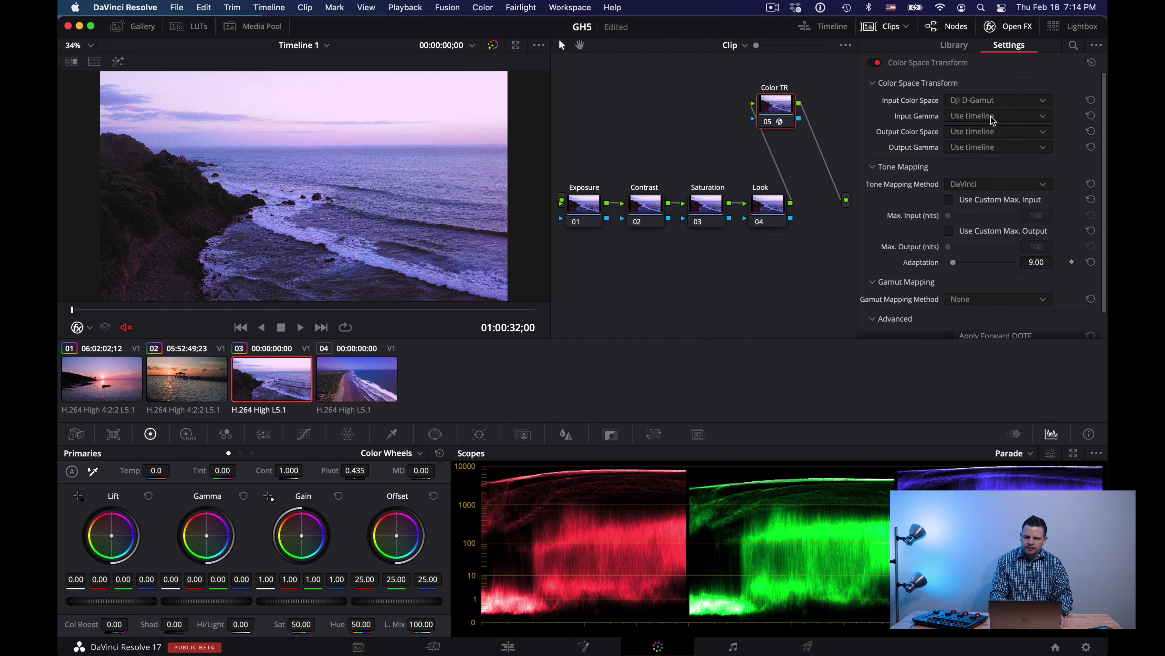
{"action": "left_click", "coordinate": [1005, 116]}
{"action": "scroll", "coordinate": [1002, 189], "scroll_direction": "down", "scroll_amount": 3}
{"action": "scroll", "coordinate": [1002, 189], "scroll_direction": "down", "scroll_amount": 3}
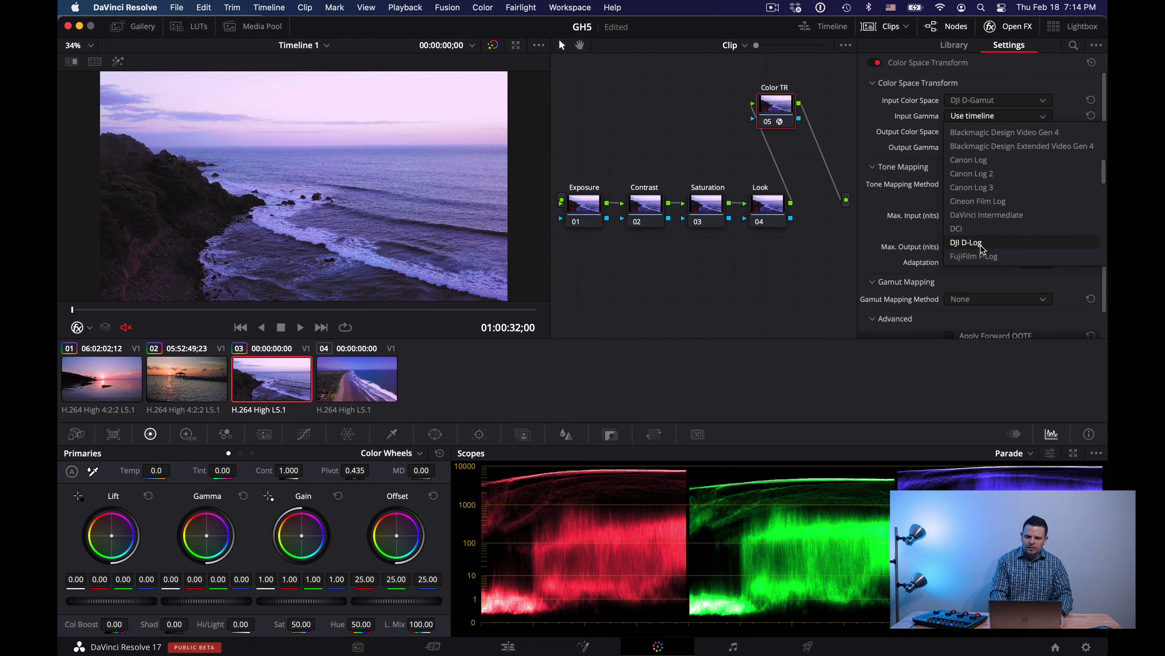
{"action": "left_click", "coordinate": [966, 241]}
{"action": "left_click", "coordinate": [1017, 33]}
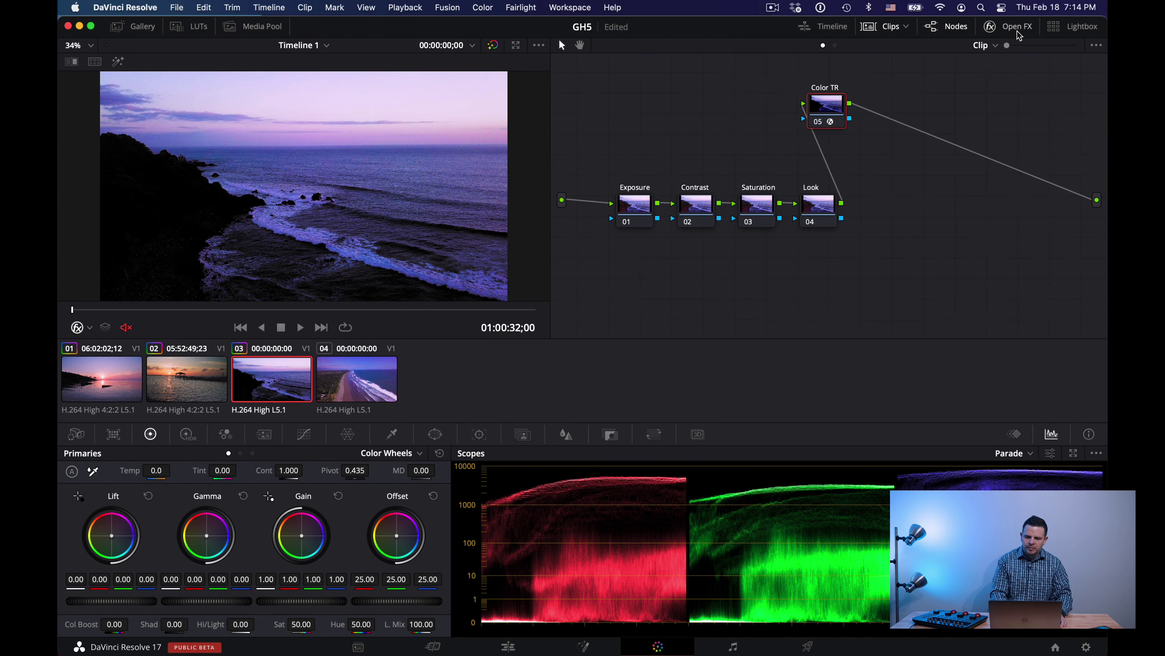
{"action": "left_click_drag", "start_coordinate": [832, 104], "coordinate": [925, 205]}
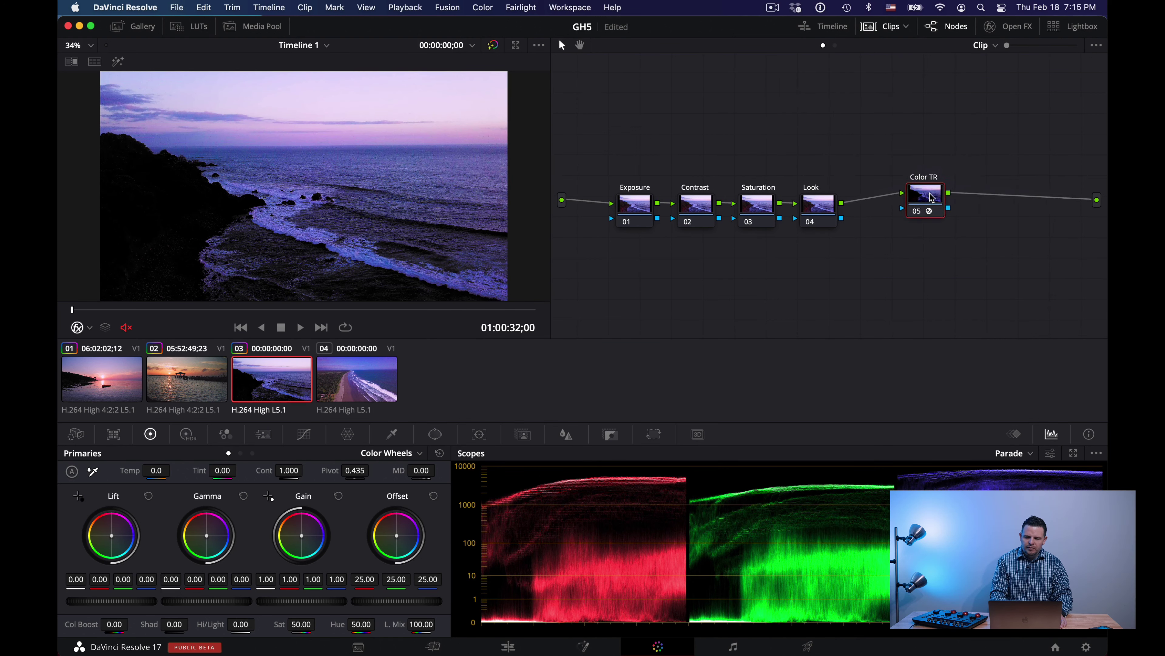
- Select the Exposure node of coastline clip 03 to start its grade
{"action": "left_click", "coordinate": [637, 205]}
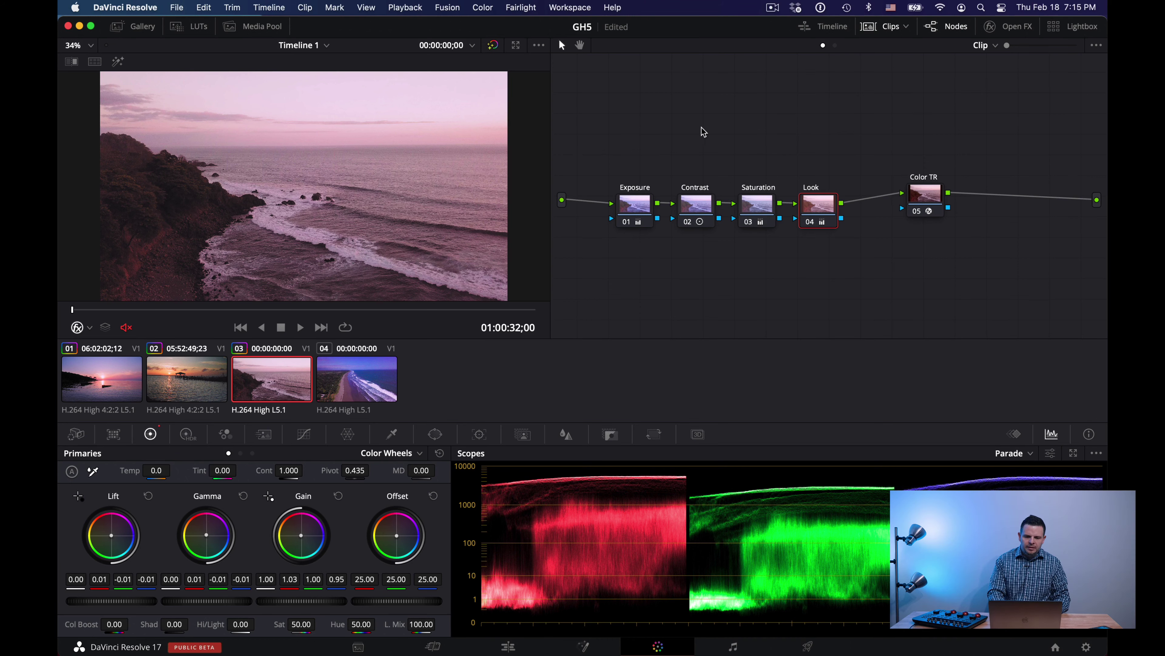
- Grab clip 03's grade as still 1.3.2 and apply it to beach clip 04
{"action": "right_click", "coordinate": [294, 208]}
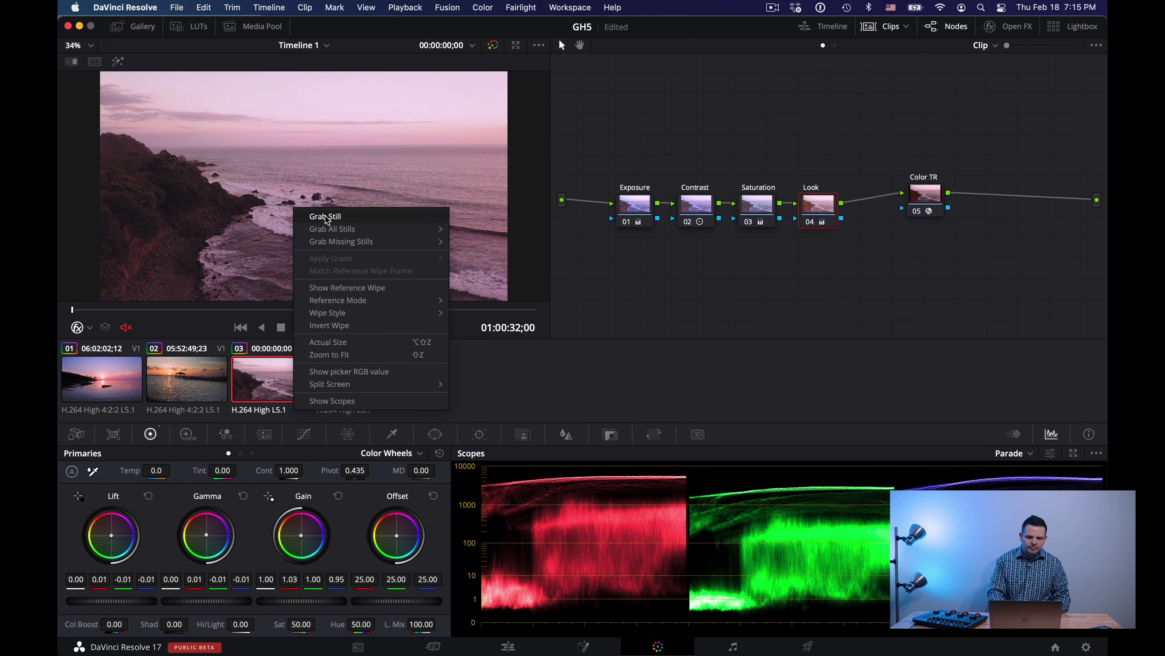
{"action": "left_click", "coordinate": [326, 216]}
{"action": "left_click", "coordinate": [139, 27]}
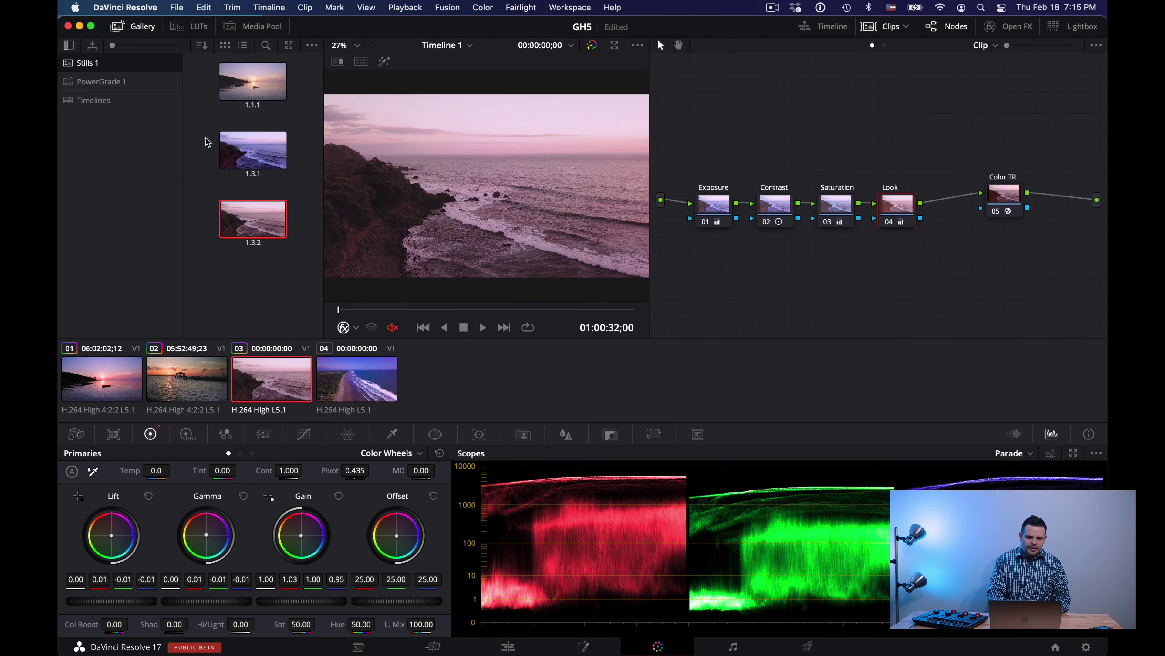
{"action": "left_click", "coordinate": [357, 384]}
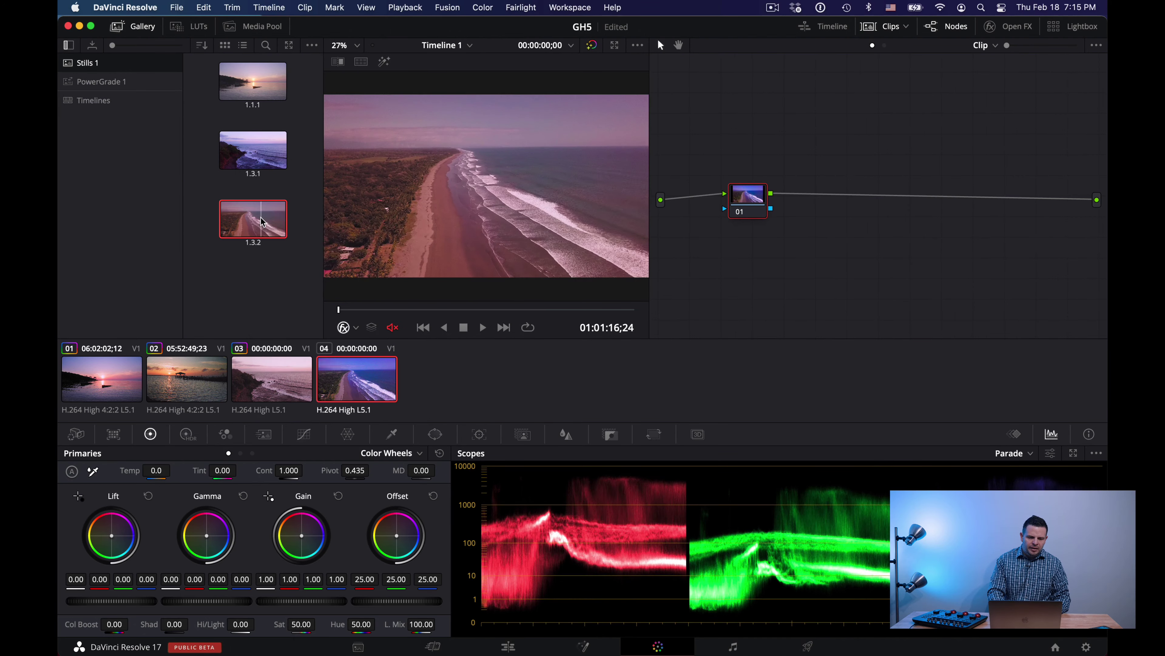
{"action": "right_click", "coordinate": [262, 222]}
{"action": "left_click", "coordinate": [299, 256]}
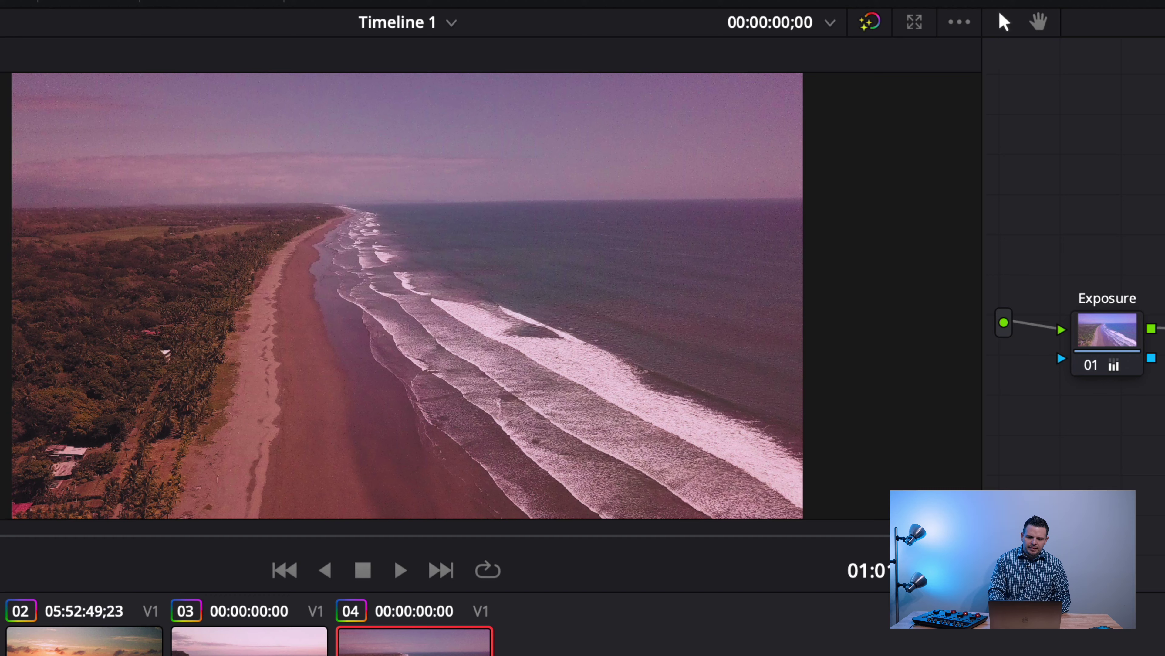
- Reset the Look, Saturation and Contrast node grades on beach clip 04, leaving Exposure selected
{"action": "right_click", "coordinate": [1133, 335]}
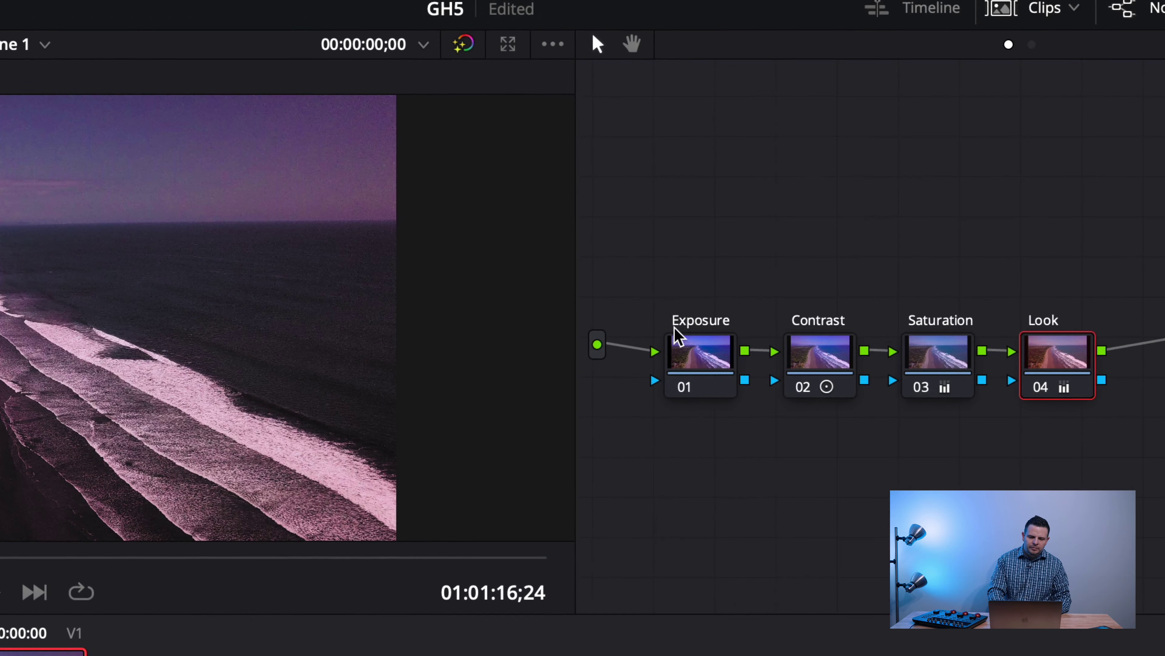
{"action": "left_click", "coordinate": [1090, 334]}
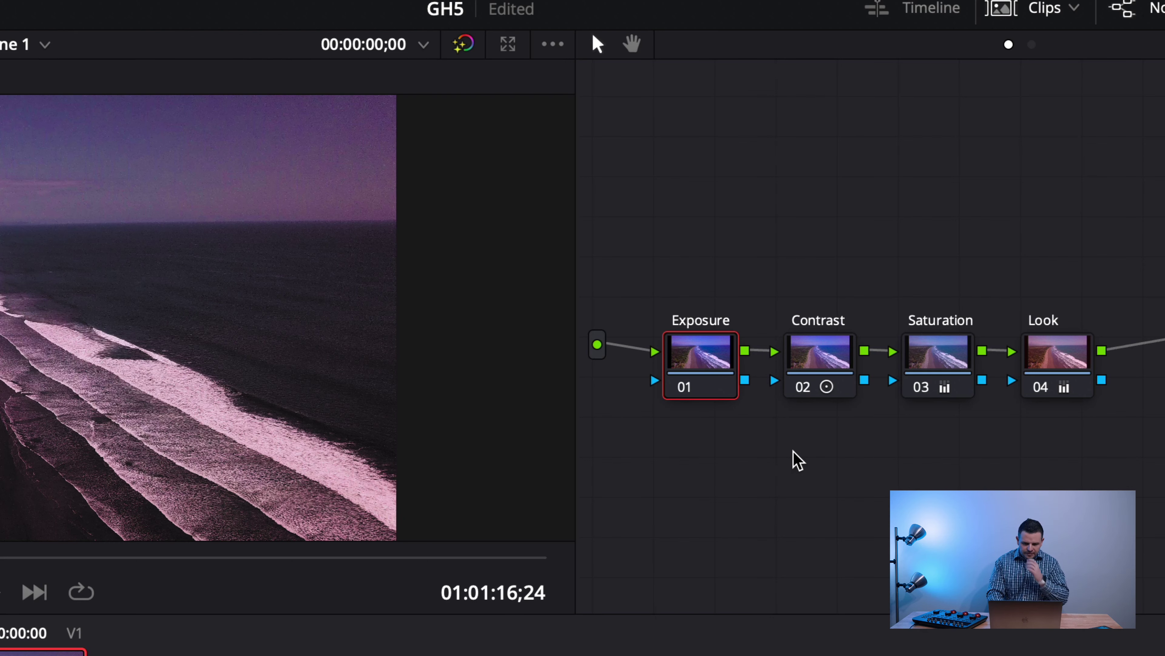
{"action": "left_click", "coordinate": [1058, 358]}
{"action": "right_click", "coordinate": [1079, 363]}
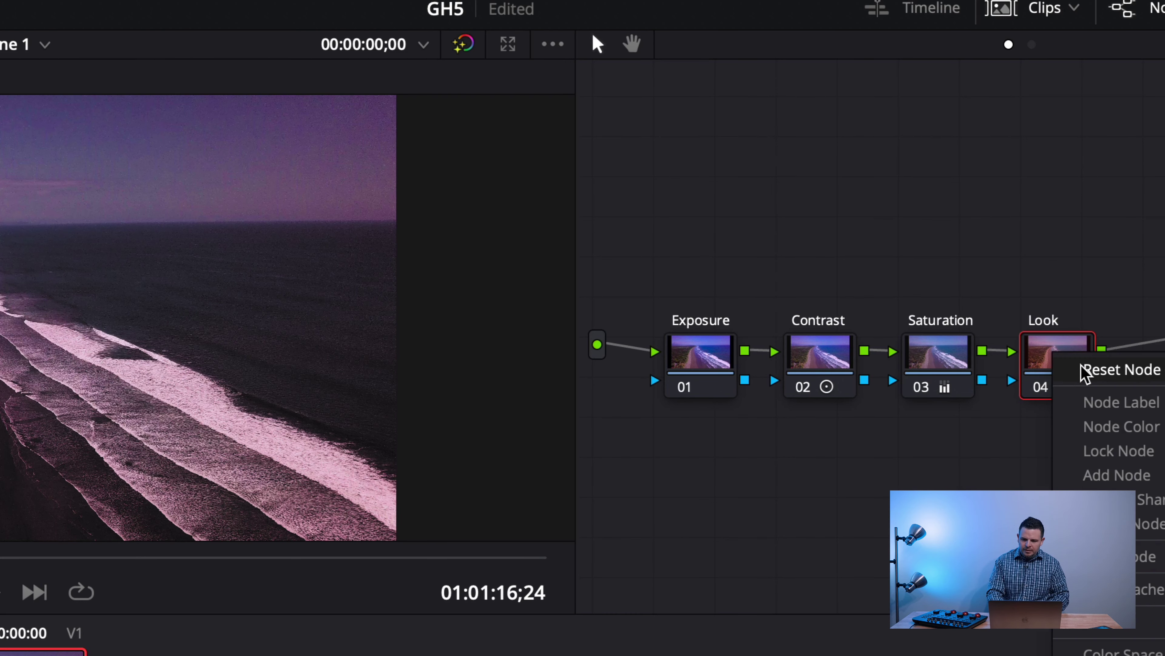
{"action": "left_click", "coordinate": [1094, 370]}
{"action": "left_click", "coordinate": [934, 361]}
{"action": "right_click", "coordinate": [959, 361]}
{"action": "left_click", "coordinate": [991, 373]}
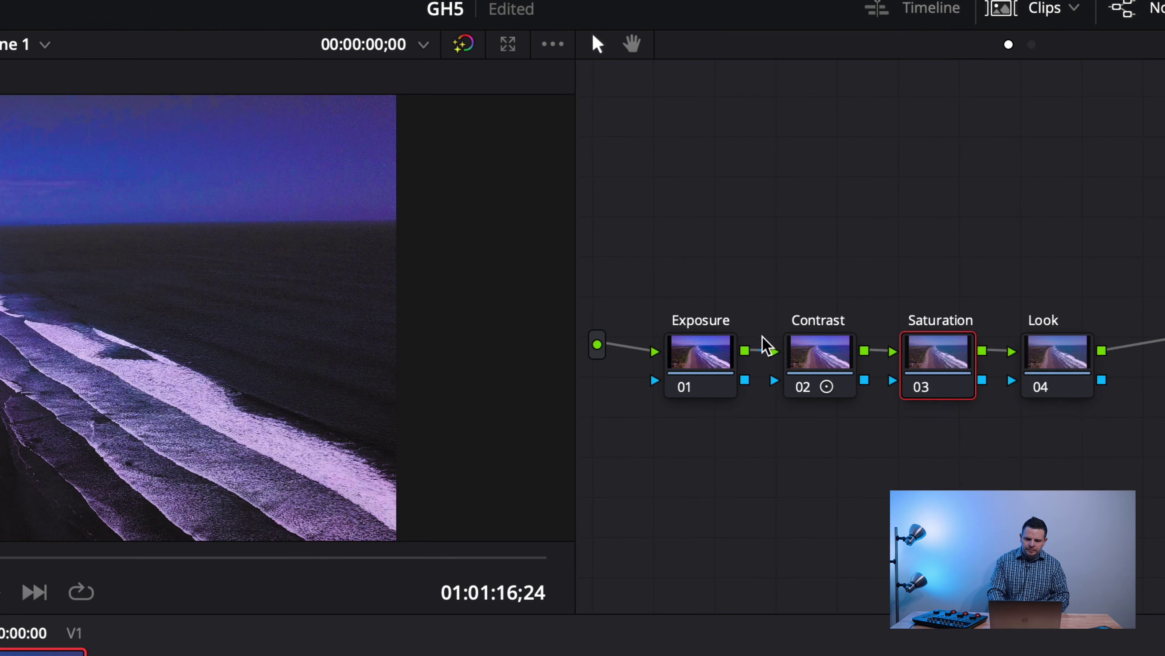
{"action": "left_click", "coordinate": [806, 351]}
{"action": "right_click", "coordinate": [808, 352]}
{"action": "left_click", "coordinate": [838, 361]}
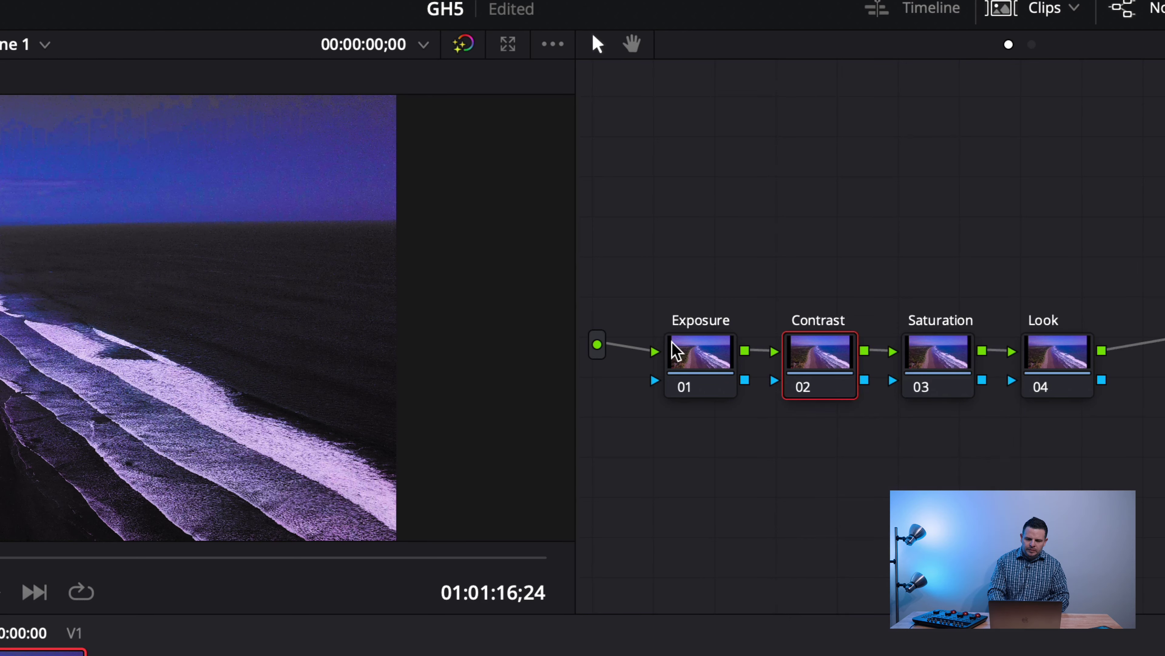
{"action": "left_click", "coordinate": [677, 349]}
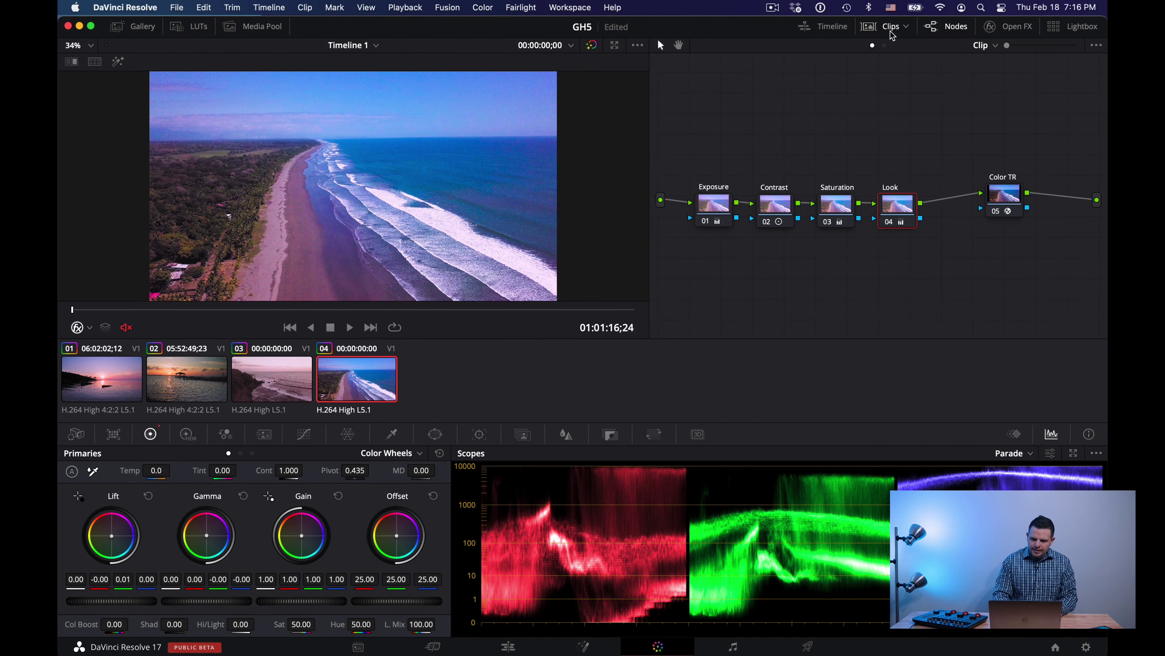
- In the Timeline node graph, reposition the timeline node and reset its grade
{"action": "left_click", "coordinate": [885, 45]}
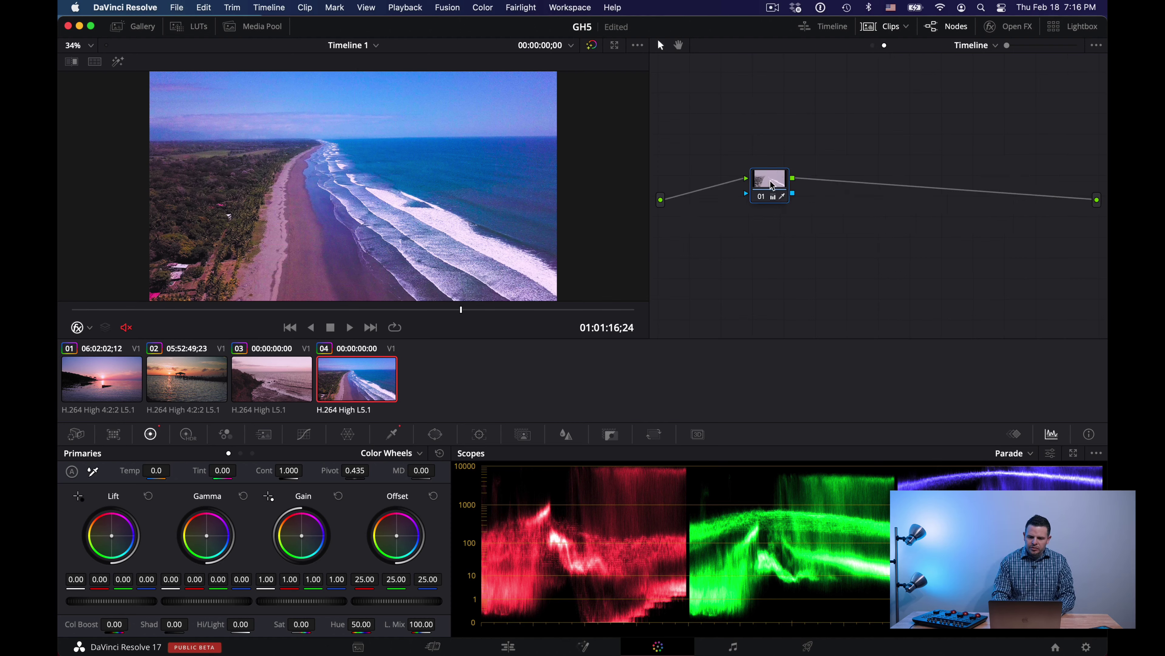
{"action": "left_click_drag", "start_coordinate": [773, 186], "coordinate": [755, 204]}
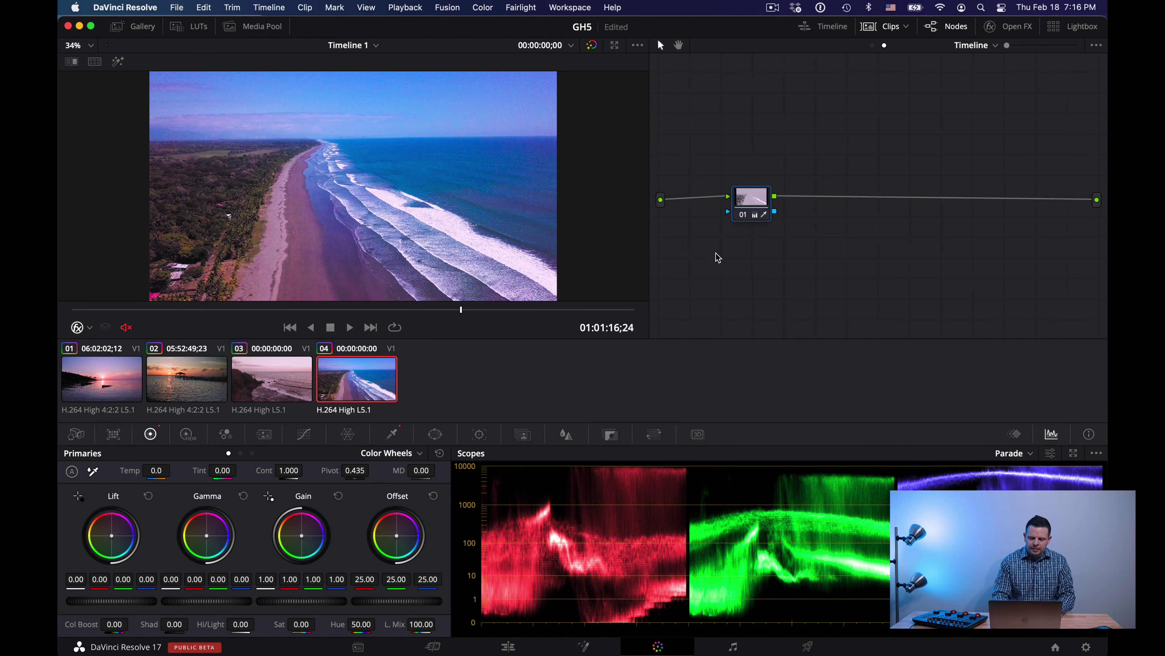
{"action": "right_click", "coordinate": [743, 199]}
{"action": "left_click", "coordinate": [769, 213]}
- Apply the Chroma Light and Dark preset to the timeline grade, then return to Clip nodes
{"action": "left_click", "coordinate": [482, 9]}
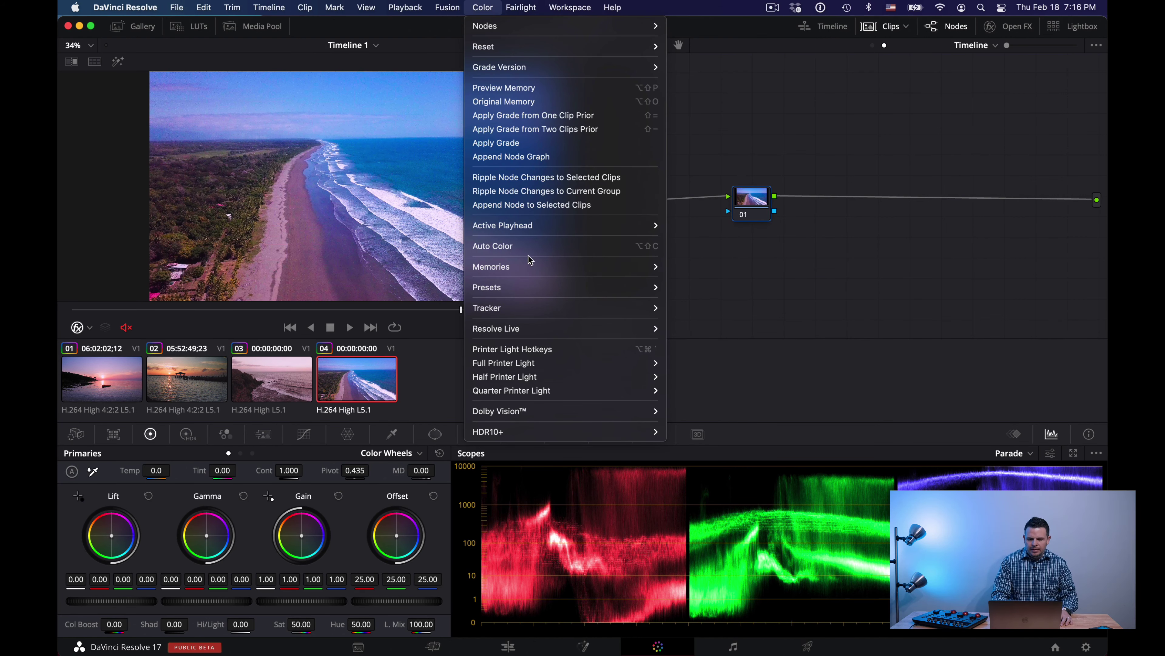
{"action": "mouse_move", "coordinate": [532, 287]}
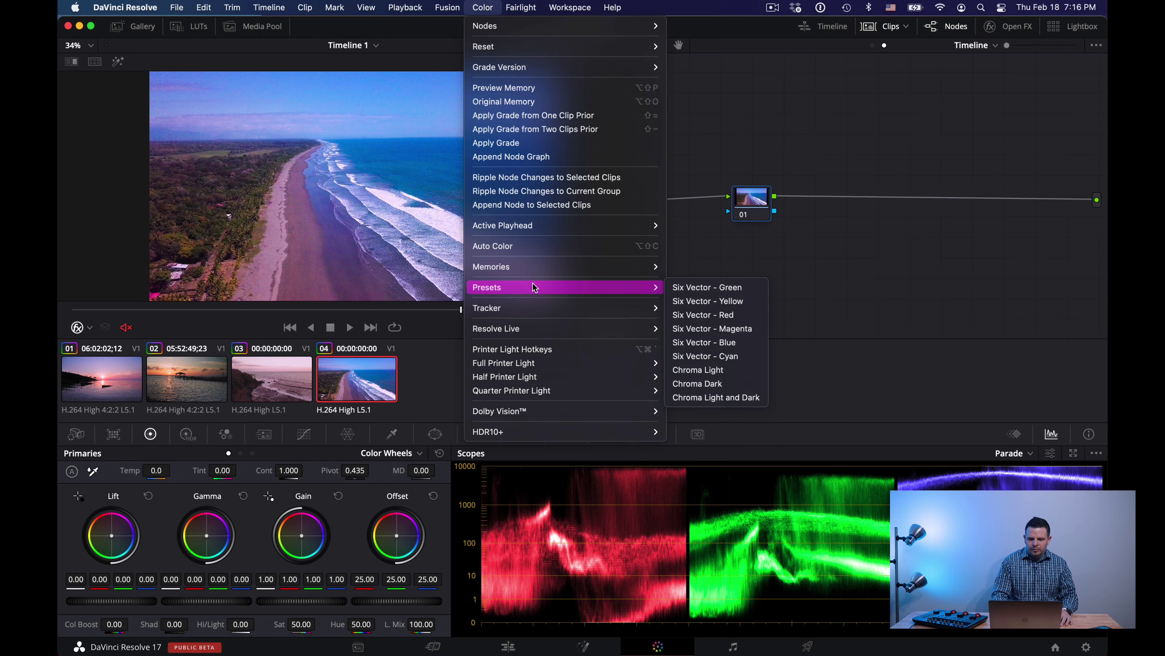
{"action": "left_click", "coordinate": [695, 397]}
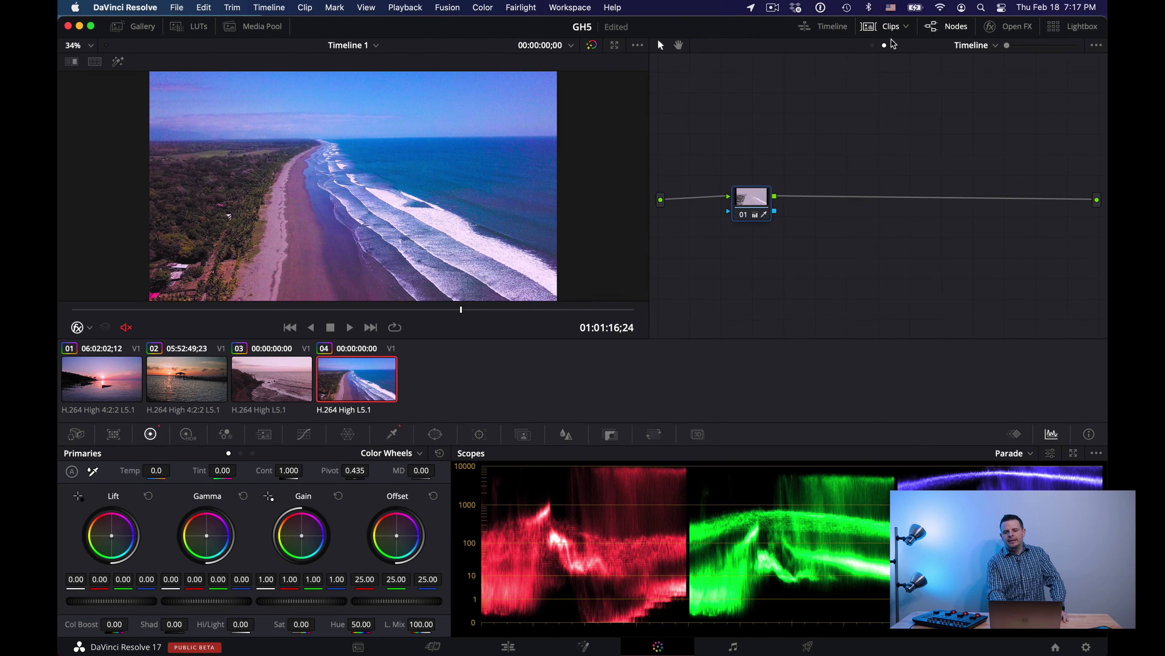
{"action": "left_click", "coordinate": [870, 46]}
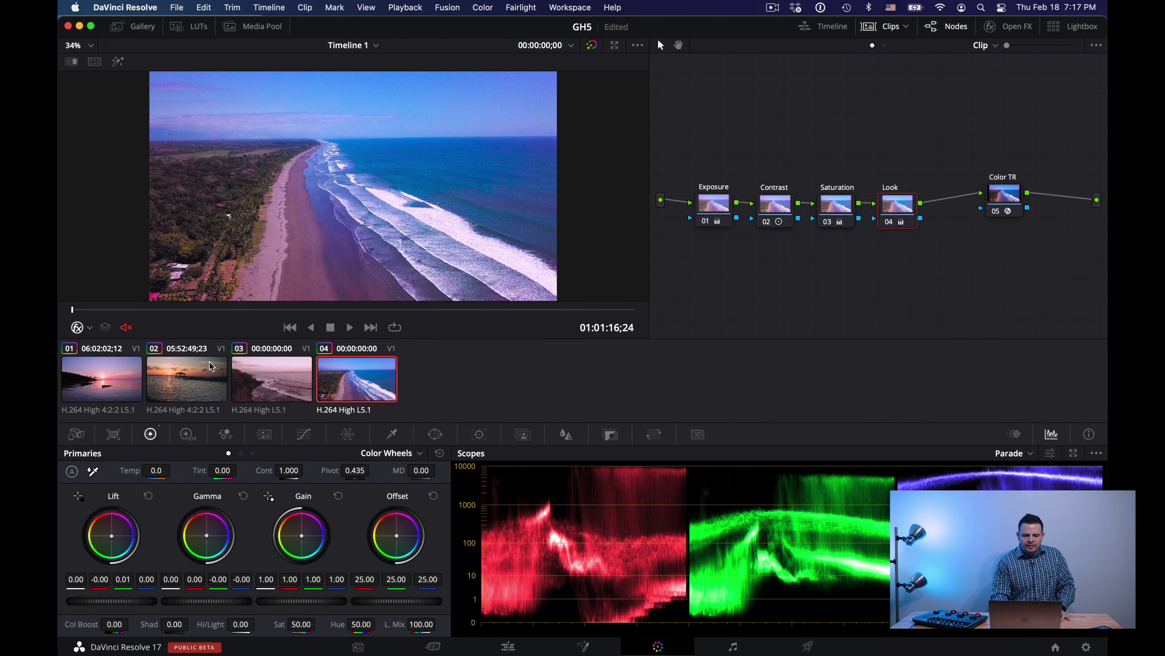
- On the Edit page, show the Input Color Space choices for clip PALE5740.MOV
{"action": "left_click", "coordinate": [508, 645]}
{"action": "left_click", "coordinate": [308, 81]}
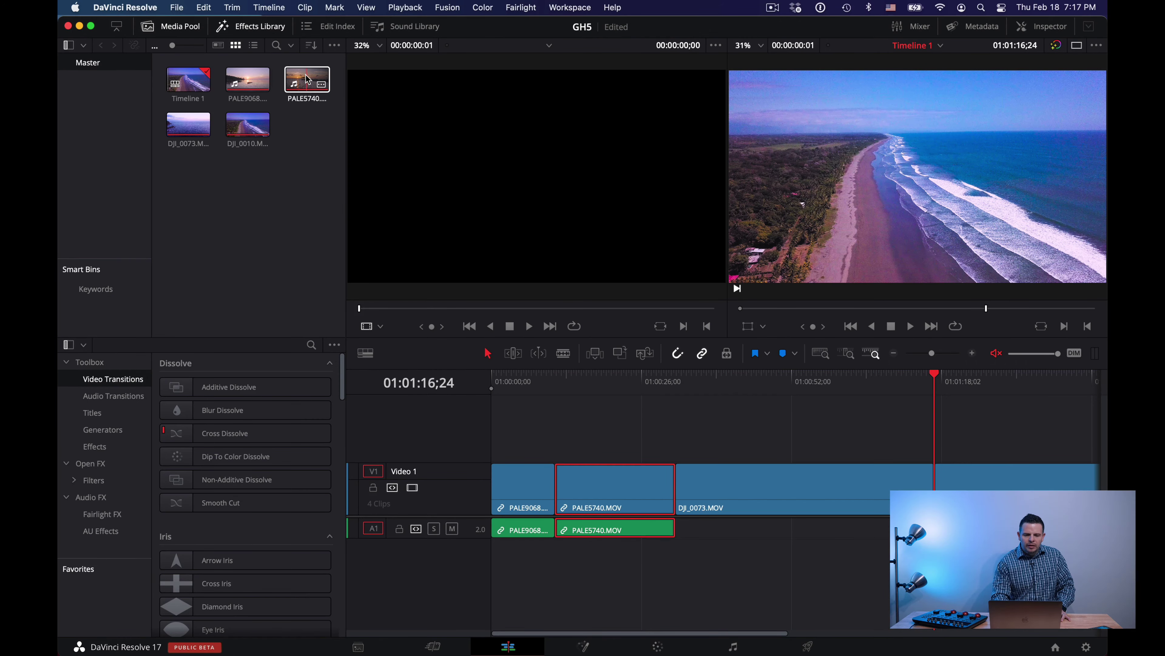
{"action": "right_click", "coordinate": [308, 85]}
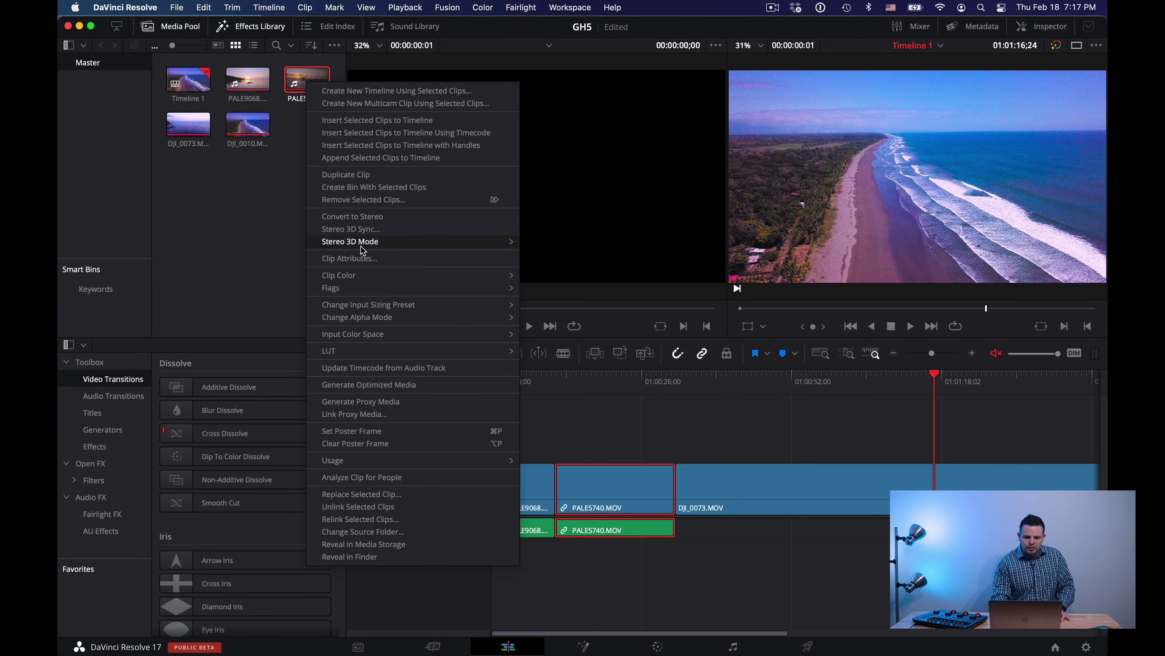
{"action": "mouse_move", "coordinate": [373, 341]}
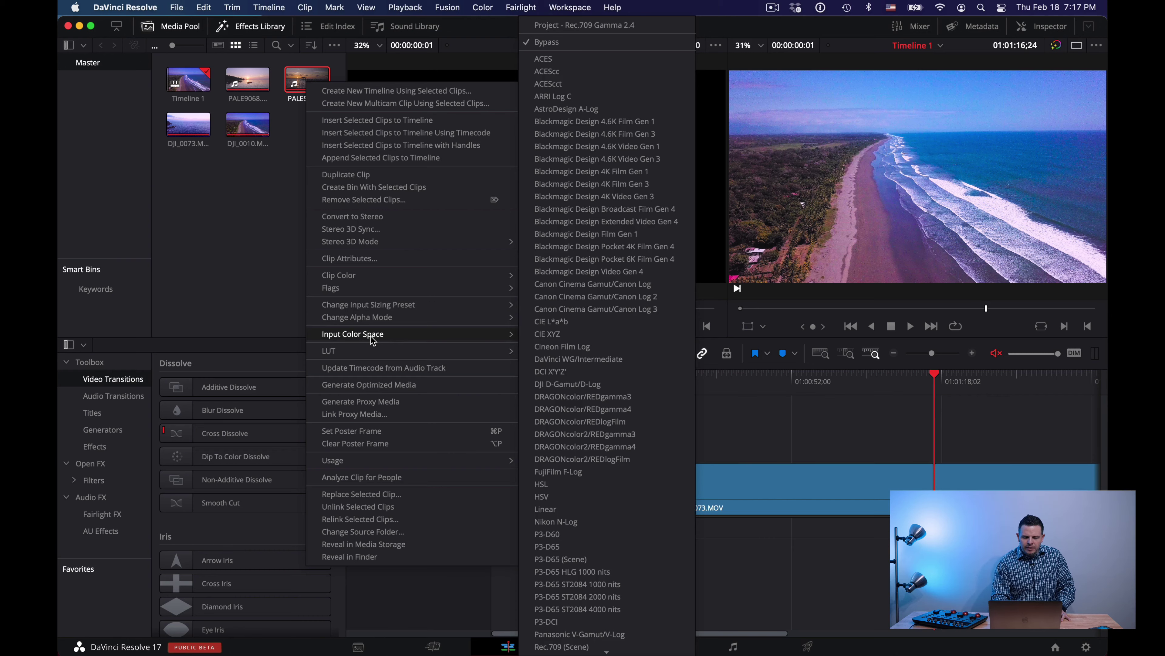